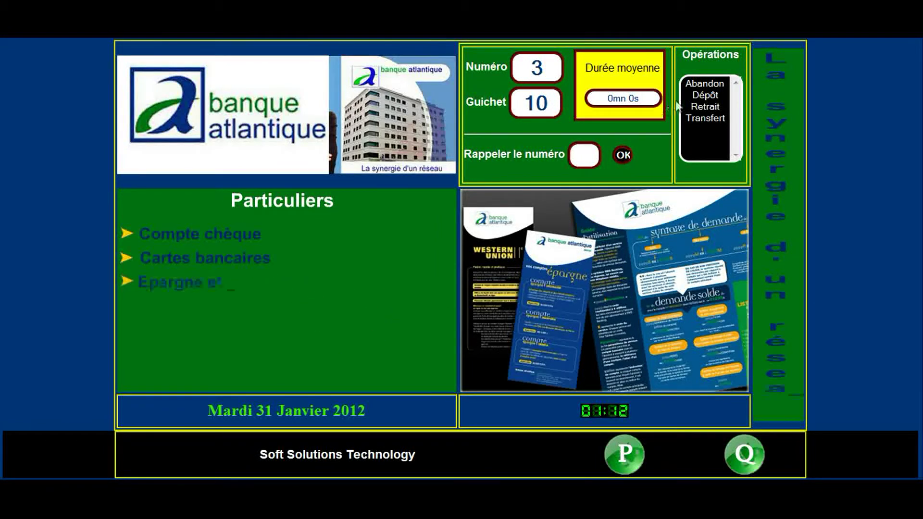
At counter 10, record tickets as Dépôt, Retrait, Abandon and Transfert while calling tickets 4 to 6.
{"action": "left_click", "coordinate": [708, 96]}
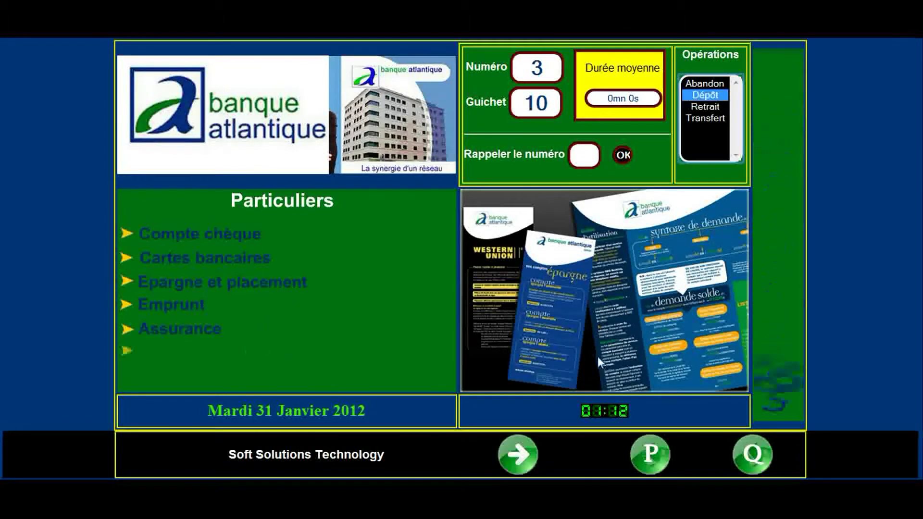
{"action": "left_click", "coordinate": [518, 456]}
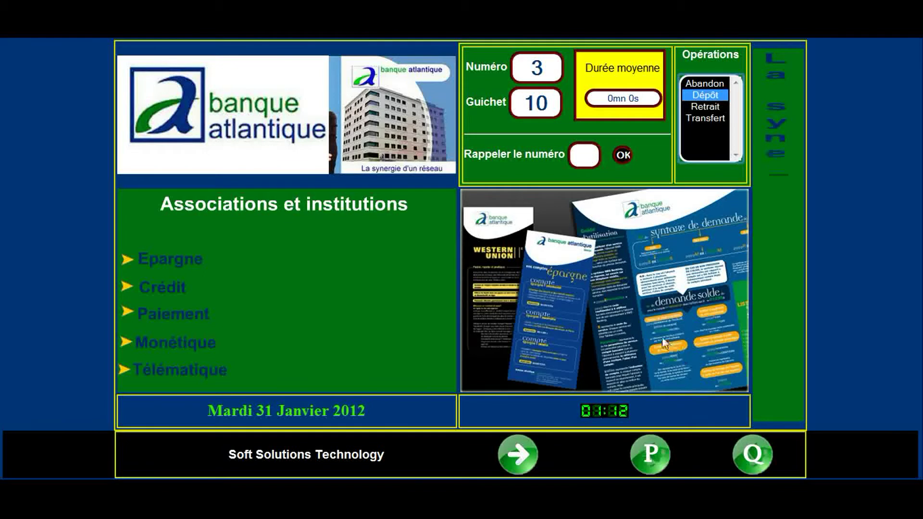
{"action": "left_click", "coordinate": [517, 454]}
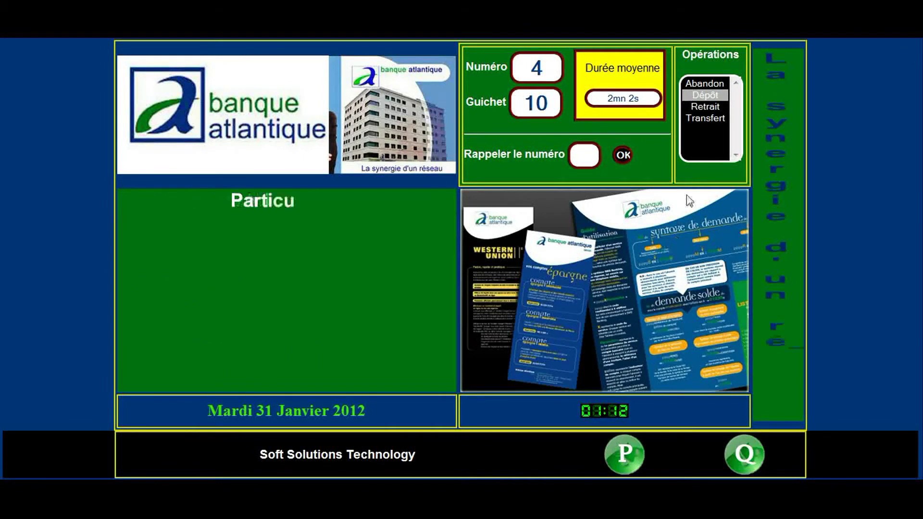
{"action": "left_click", "coordinate": [703, 108]}
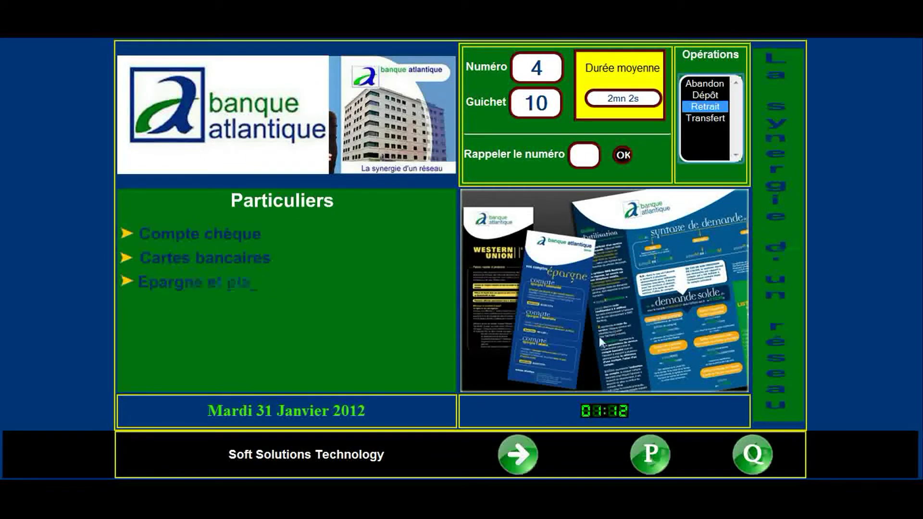
{"action": "left_click", "coordinate": [518, 455]}
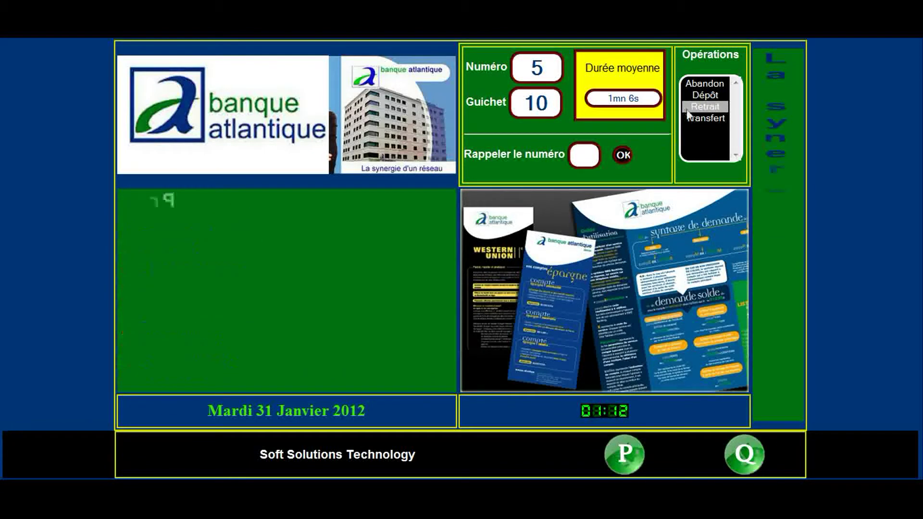
{"action": "left_click", "coordinate": [703, 85]}
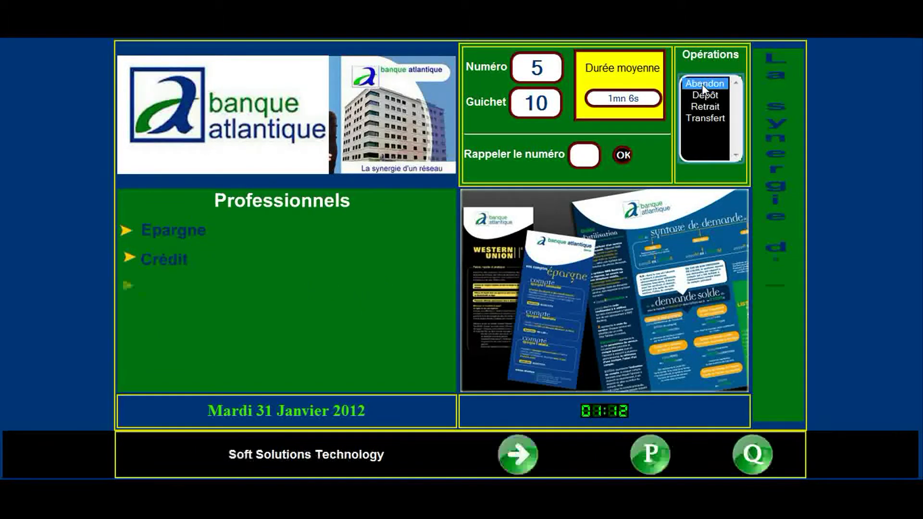
{"action": "left_click", "coordinate": [517, 453]}
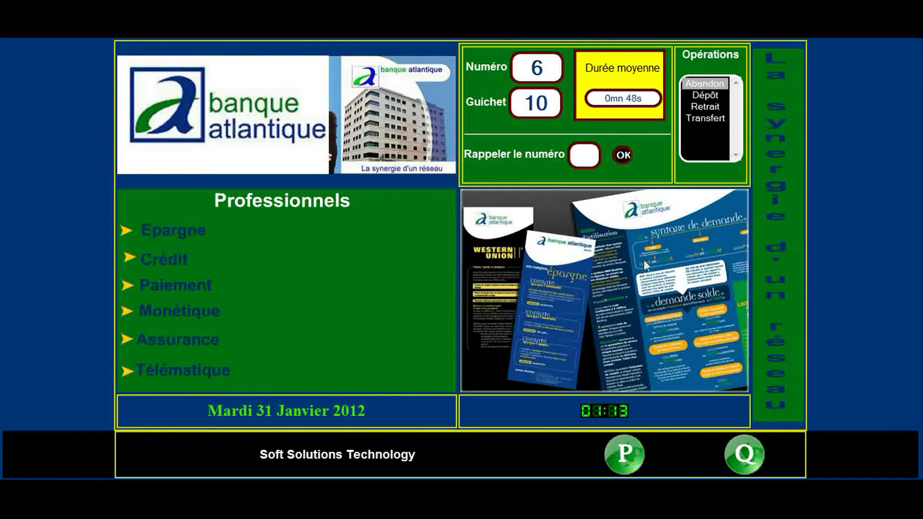
{"action": "left_click", "coordinate": [699, 118]}
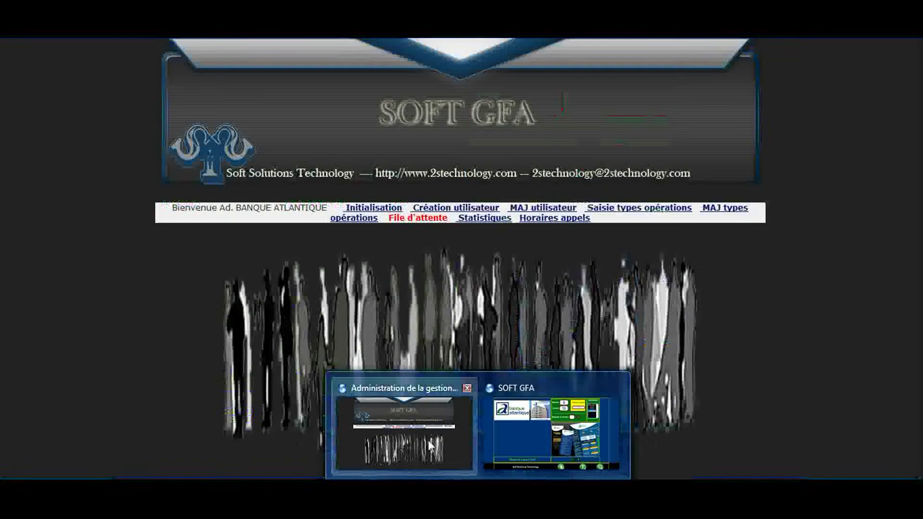
Open the new-user form on the administration site and enter the user's first and last name.
{"action": "left_click", "coordinate": [428, 440]}
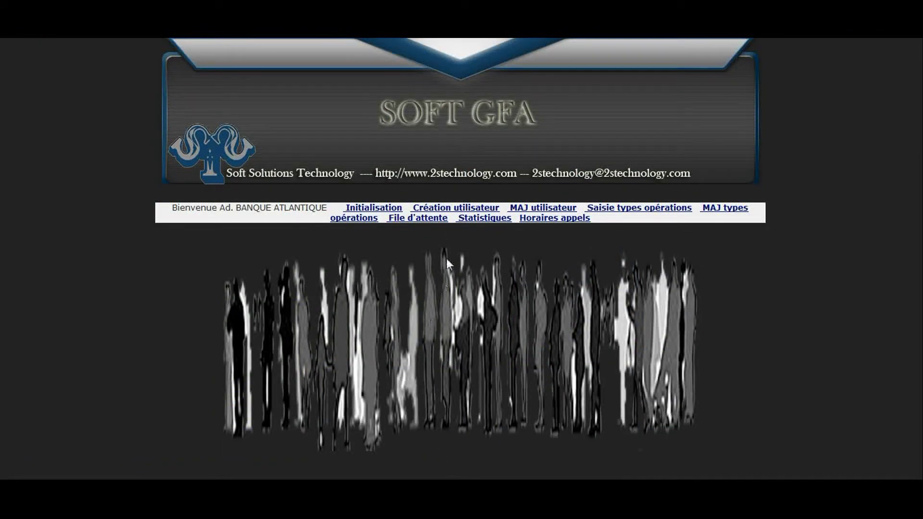
{"action": "left_click", "coordinate": [457, 212]}
{"action": "left_click", "coordinate": [359, 296]}
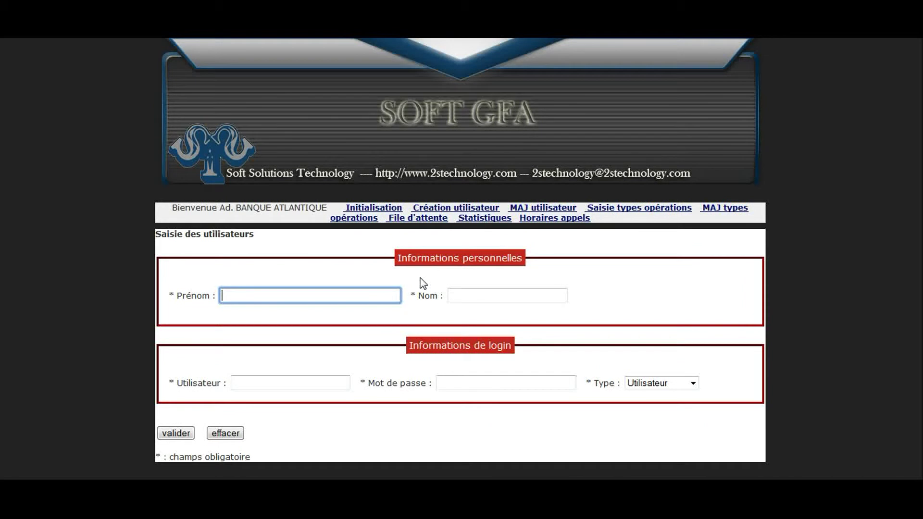
{"action": "left_click", "coordinate": [468, 294]}
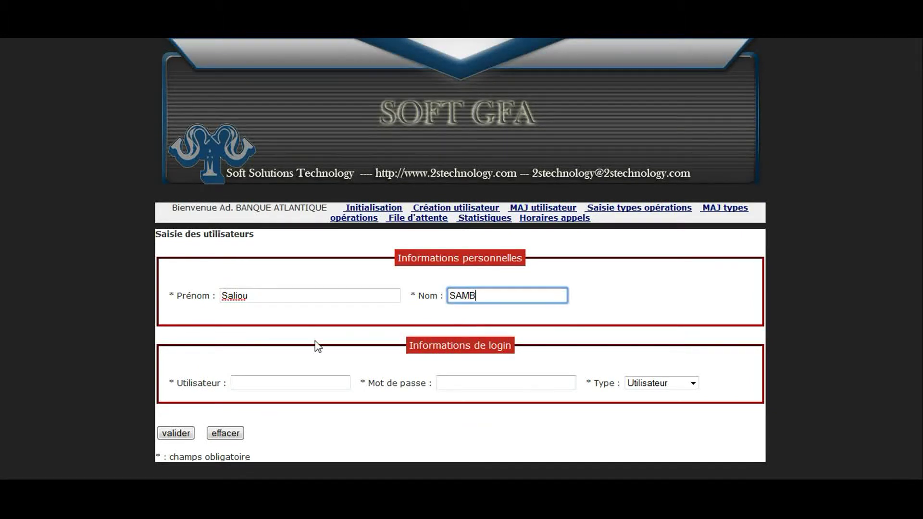
Enter the new user's login and password, then save the account and confirm.
{"action": "left_click", "coordinate": [269, 385]}
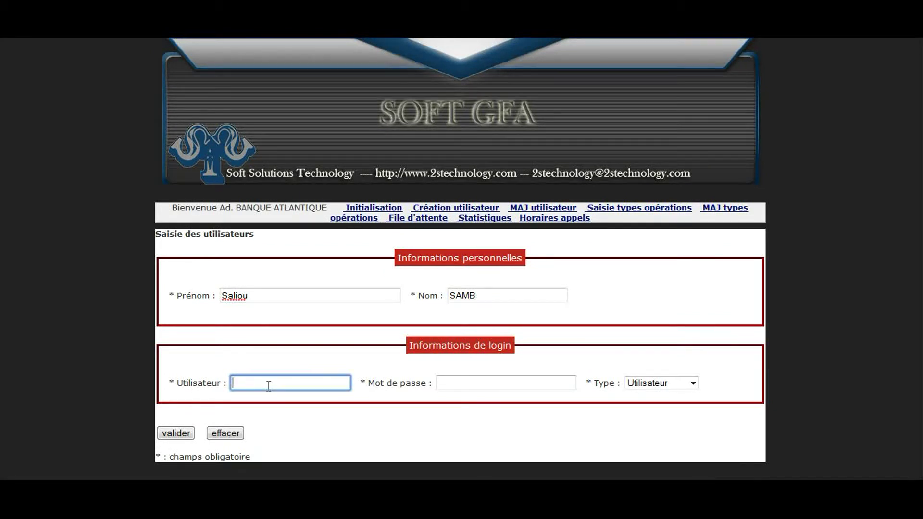
{"action": "left_click", "coordinate": [471, 386]}
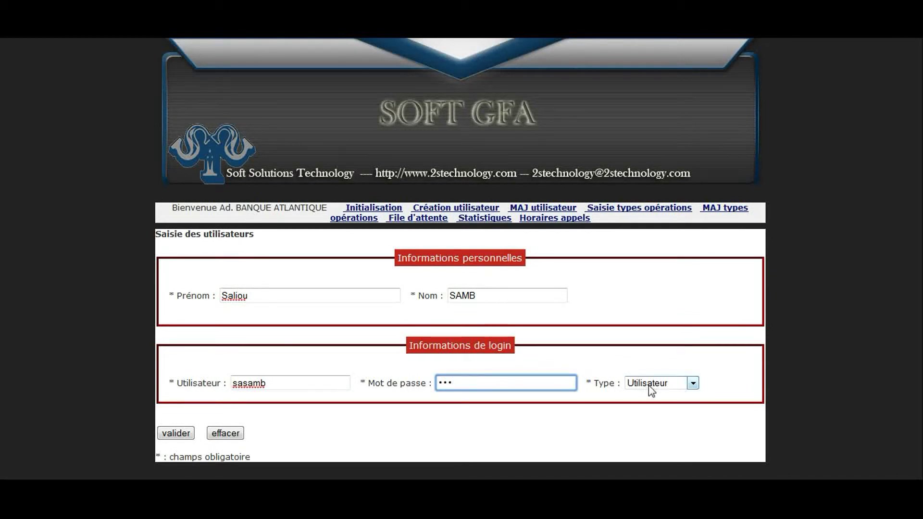
{"action": "left_click", "coordinate": [177, 434]}
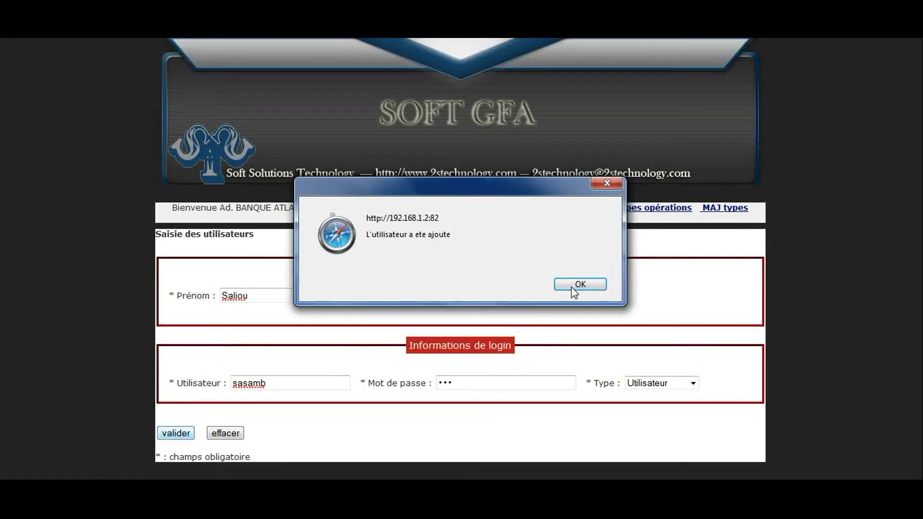
{"action": "left_click", "coordinate": [578, 285]}
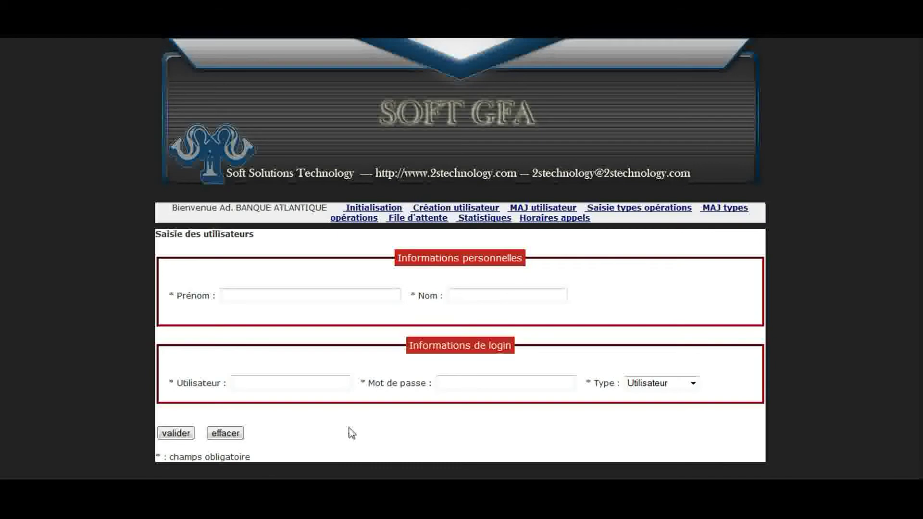
Log in with the new user's login and password at N° Guichet 1.
{"action": "mouse_move", "coordinate": [435, 478]}
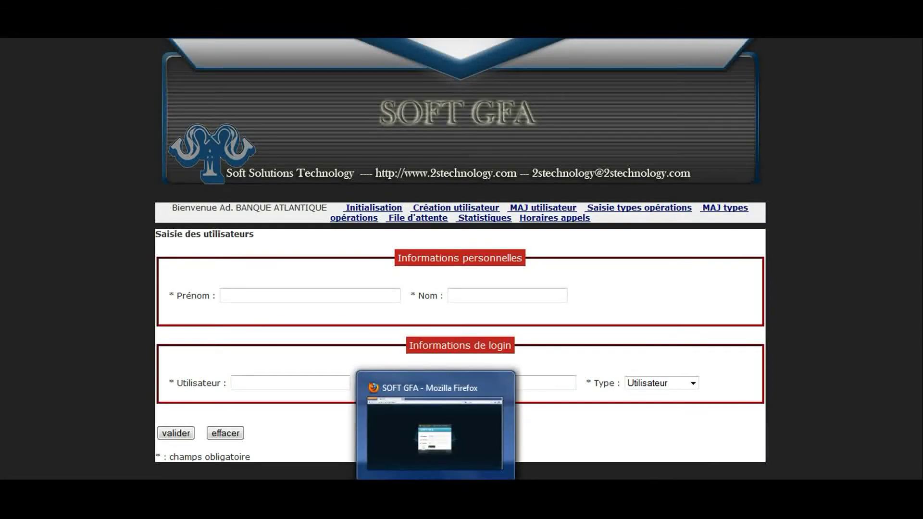
{"action": "left_click", "coordinate": [435, 432]}
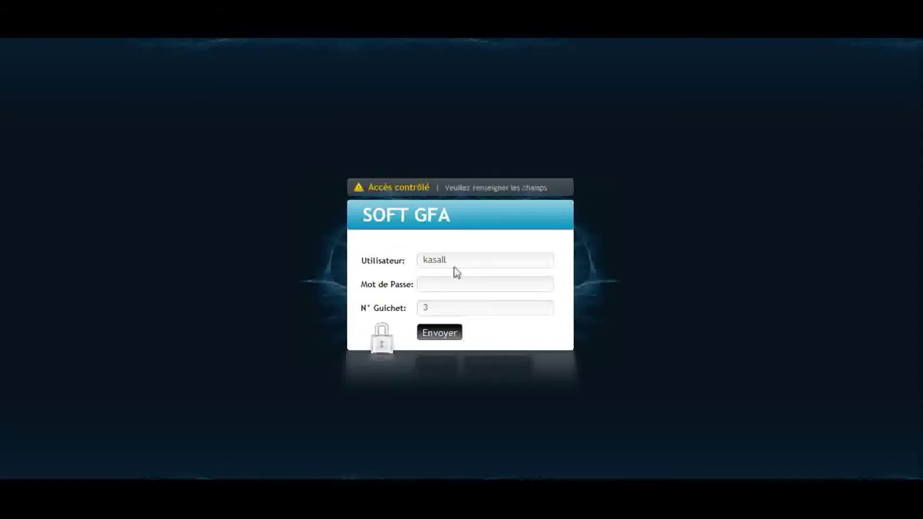
{"action": "double_click", "coordinate": [427, 266]}
{"action": "type", "text": "s"}
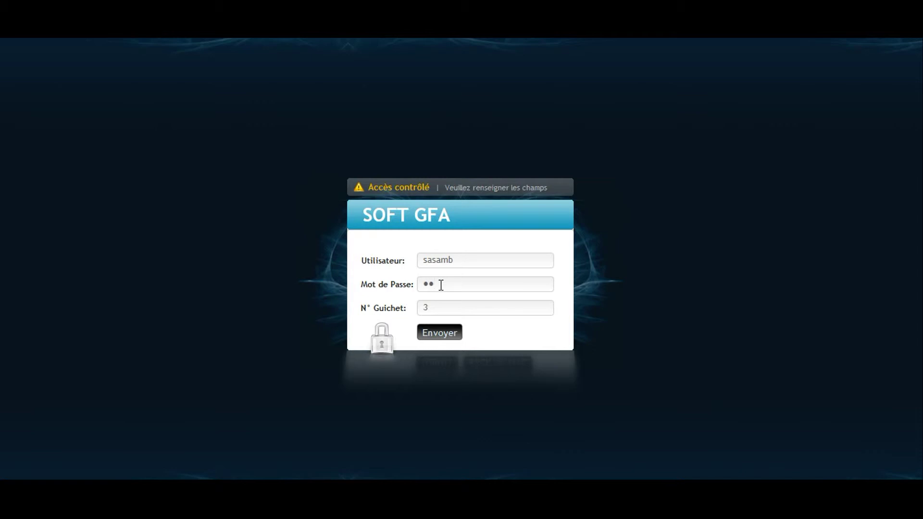
{"action": "left_click_drag", "start_coordinate": [438, 306], "coordinate": [419, 317]}
{"action": "type", "text": "1"}
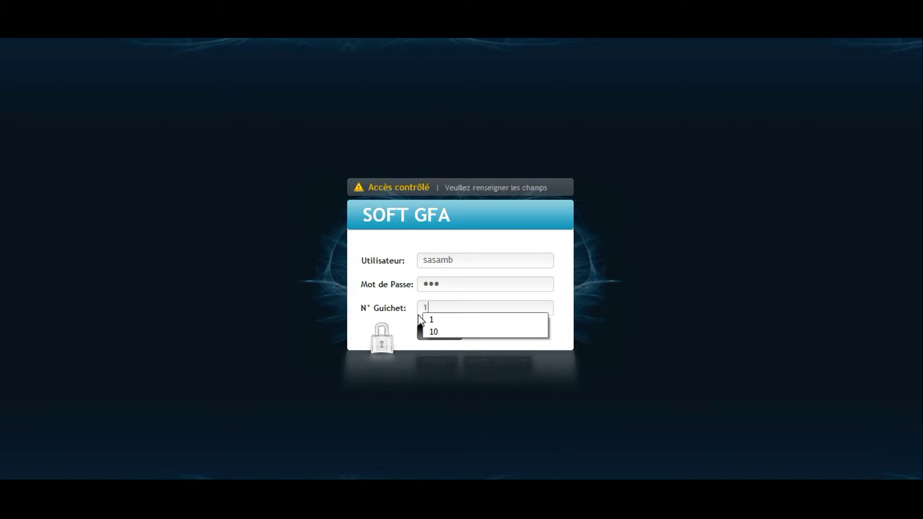
{"action": "left_click", "coordinate": [431, 321]}
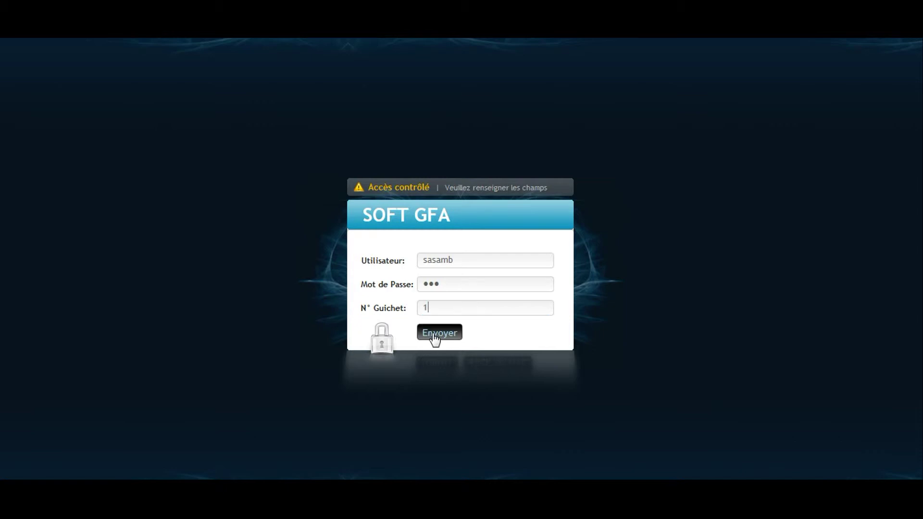
{"action": "left_click", "coordinate": [433, 335]}
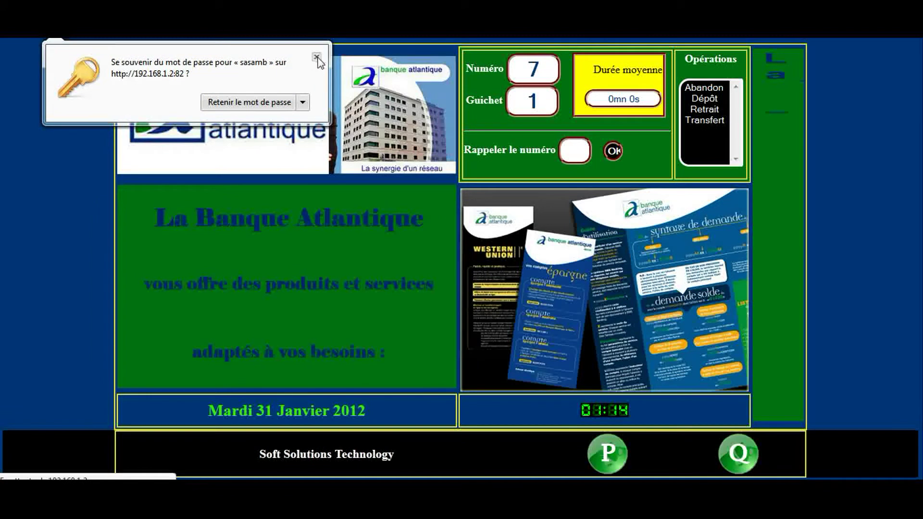
Dismiss the save-password prompt, then record Dépôt and Retrait while calling tickets 8 and 9 at counter 1.
{"action": "left_click", "coordinate": [317, 57]}
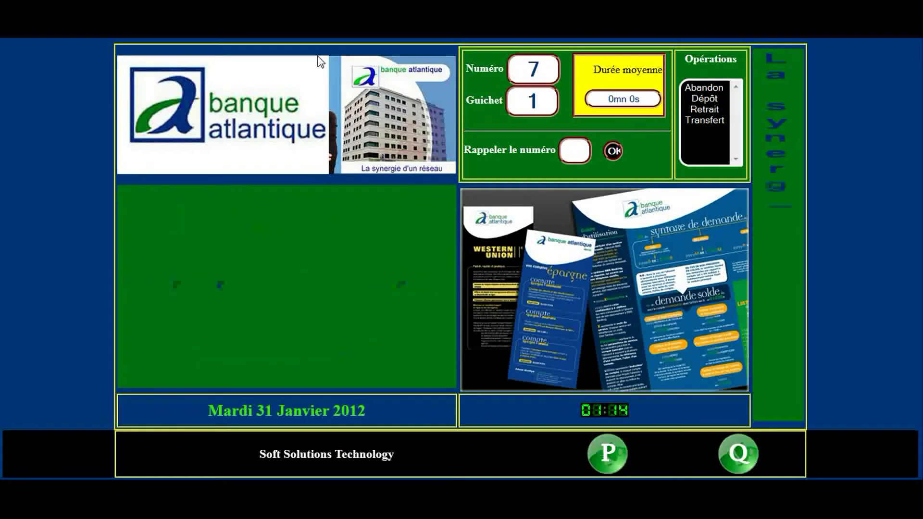
{"action": "left_click", "coordinate": [713, 100]}
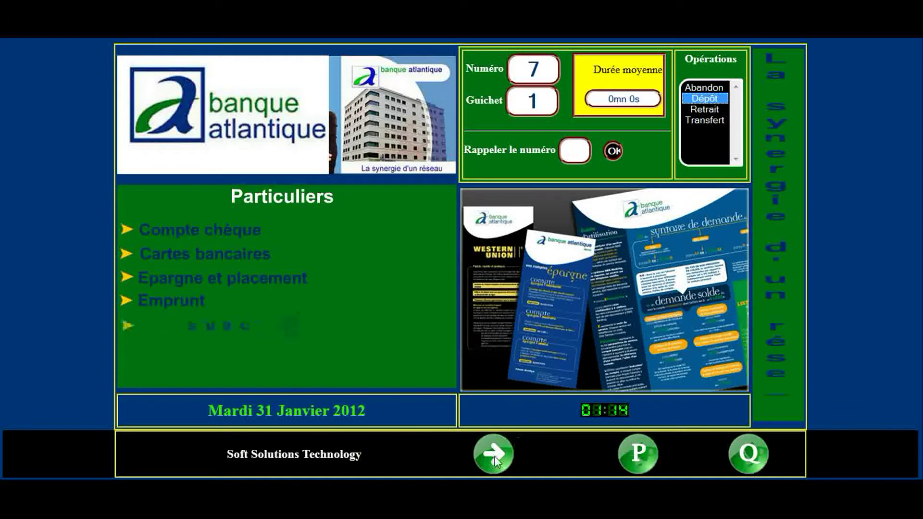
{"action": "left_click", "coordinate": [494, 456]}
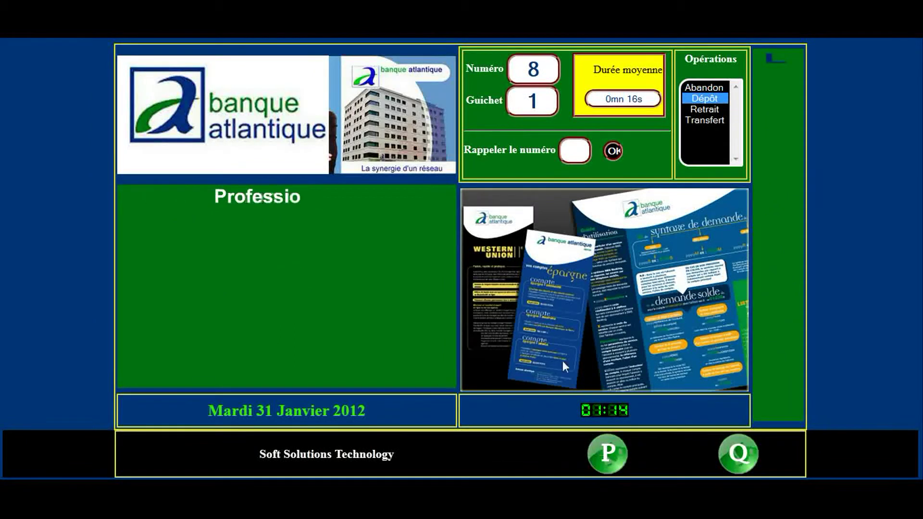
{"action": "left_click", "coordinate": [704, 110]}
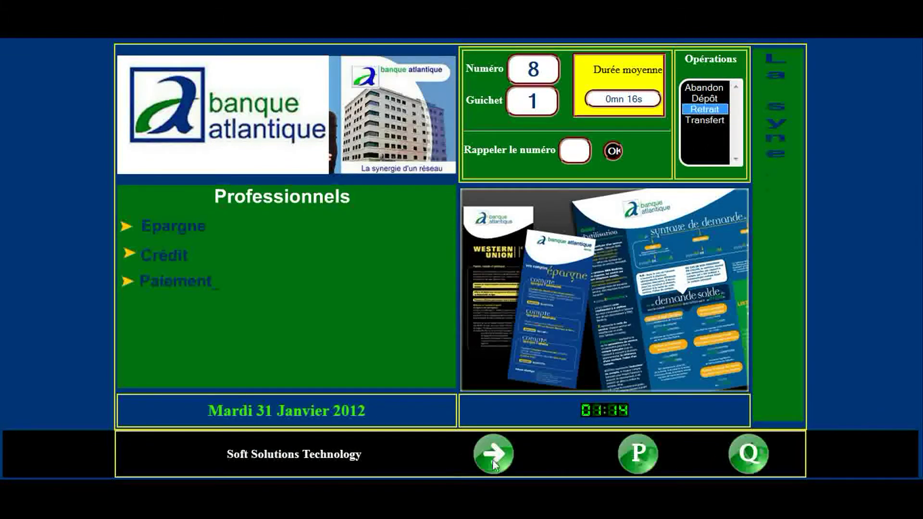
{"action": "left_click", "coordinate": [495, 462]}
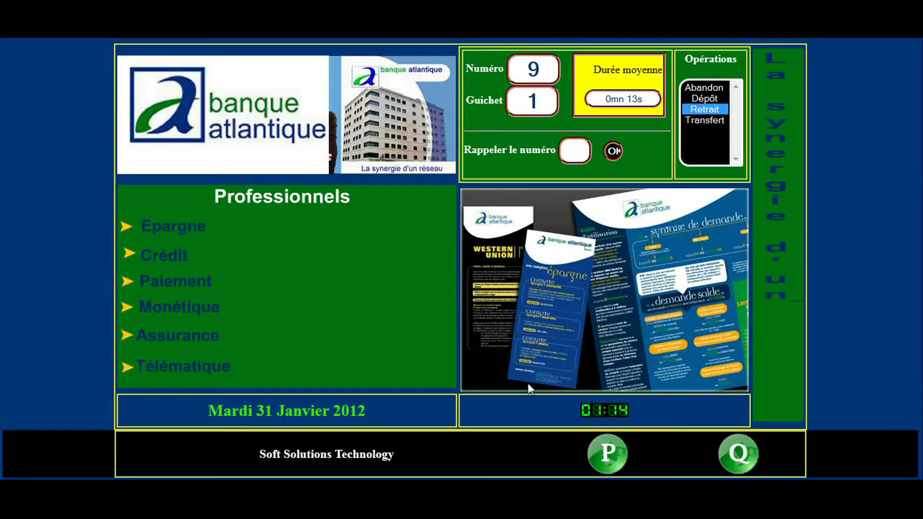
{"action": "left_click", "coordinate": [698, 109]}
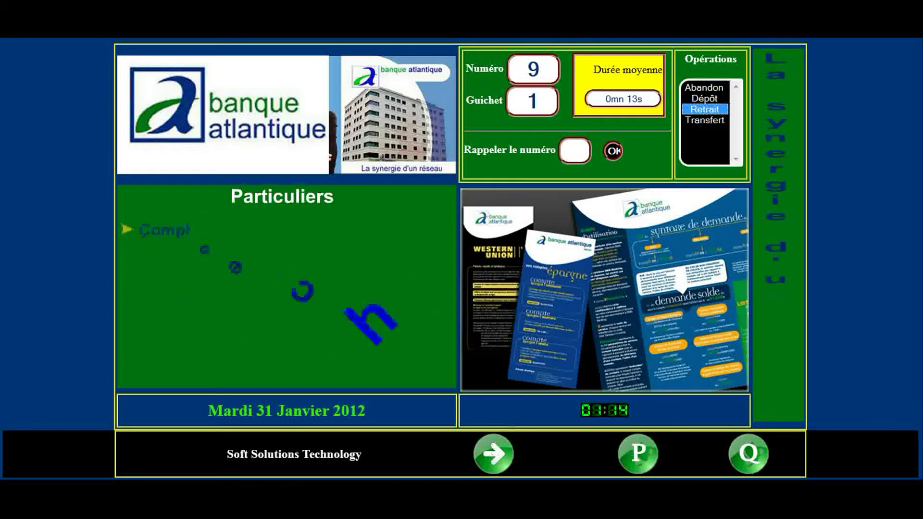
Back at counter 10, call tickets up to number 11 with Dépôt, then choose Transfert.
{"action": "left_click", "coordinate": [514, 448]}
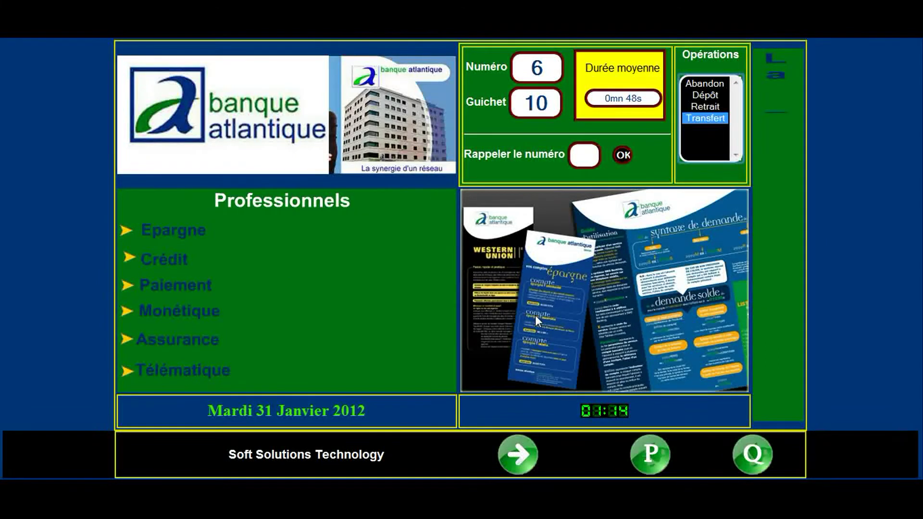
{"action": "left_click", "coordinate": [519, 457]}
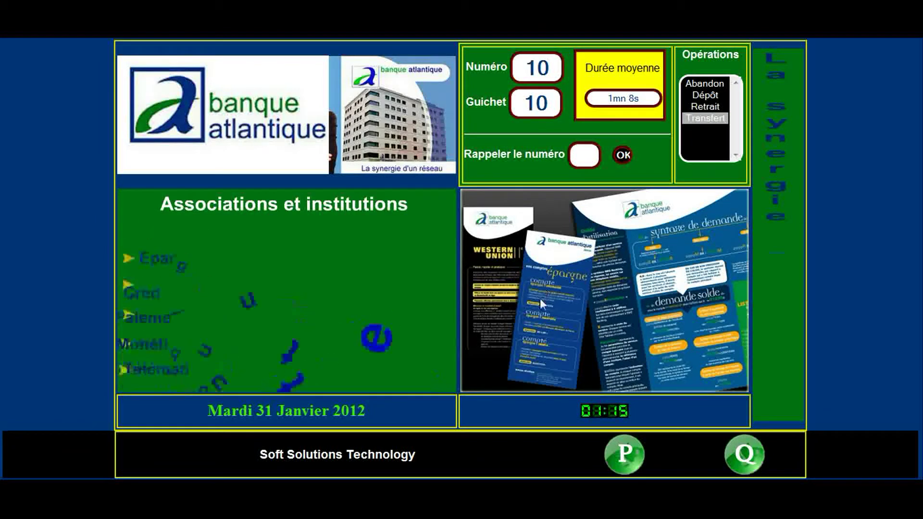
{"action": "left_click", "coordinate": [705, 95]}
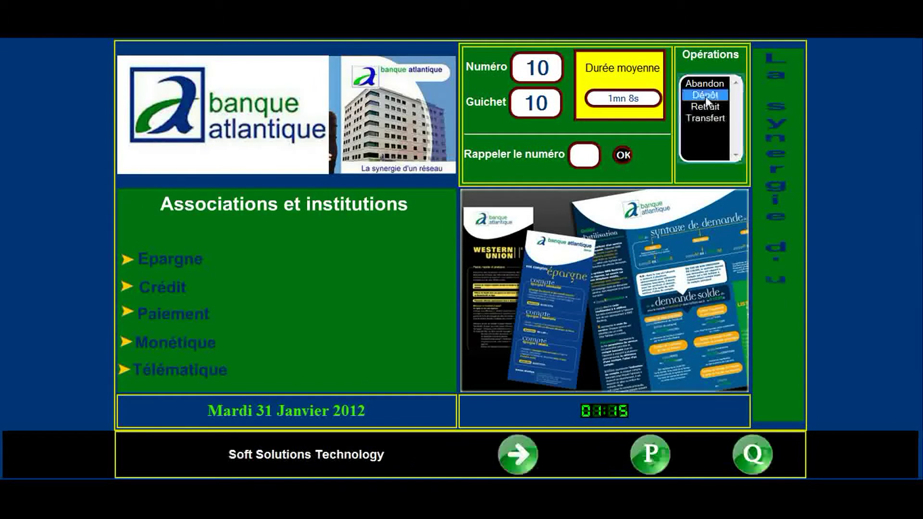
{"action": "left_click", "coordinate": [523, 457]}
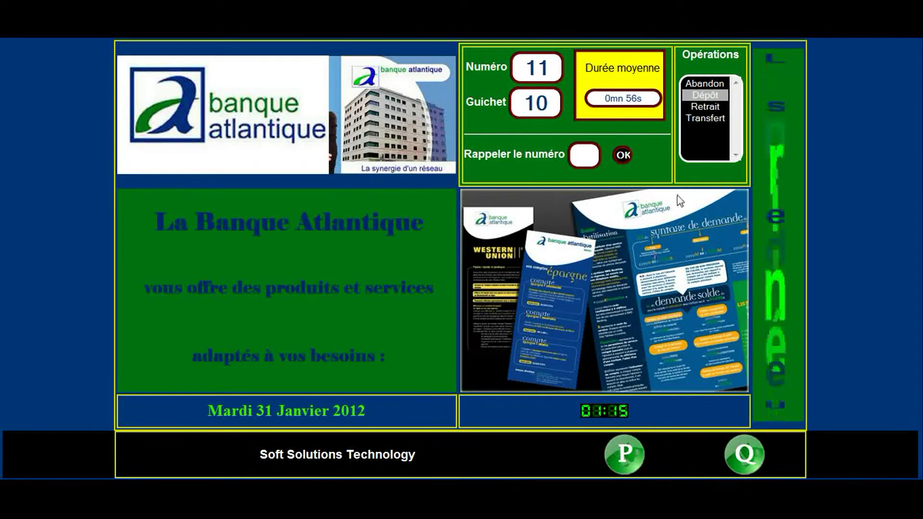
{"action": "left_click", "coordinate": [703, 117]}
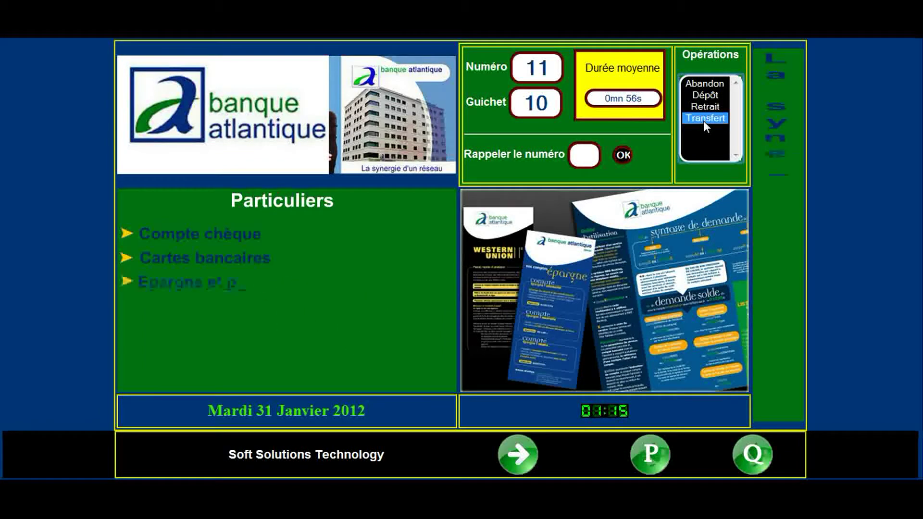
Recall ticket number 5 via Rappeler le numéro.
{"action": "left_click", "coordinate": [584, 154]}
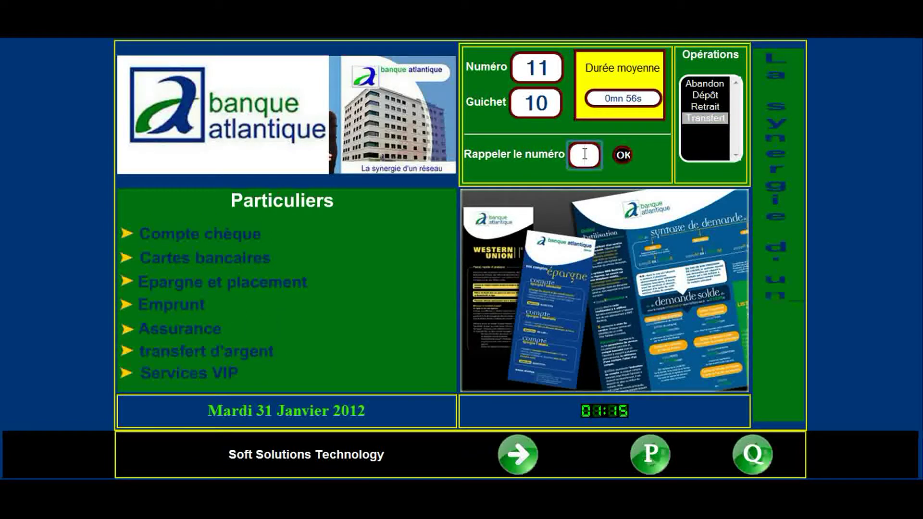
{"action": "type", "text": "5"}
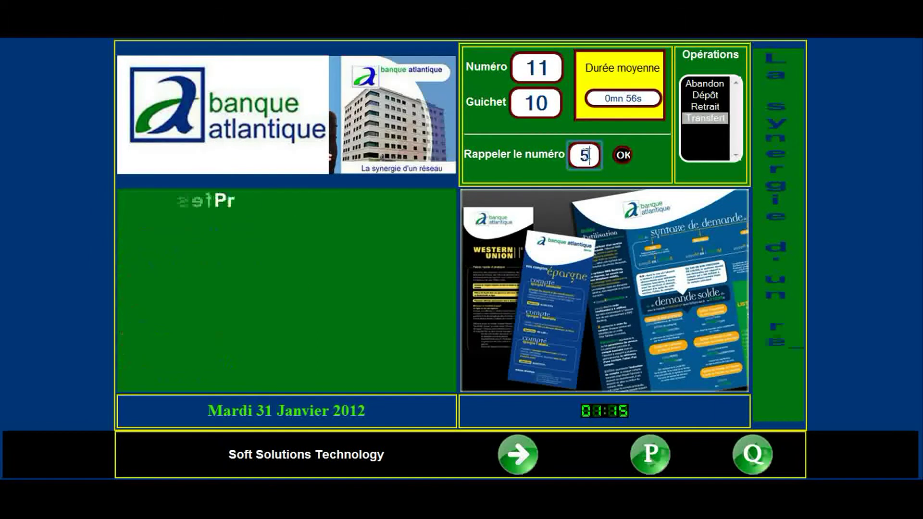
{"action": "left_click", "coordinate": [624, 156]}
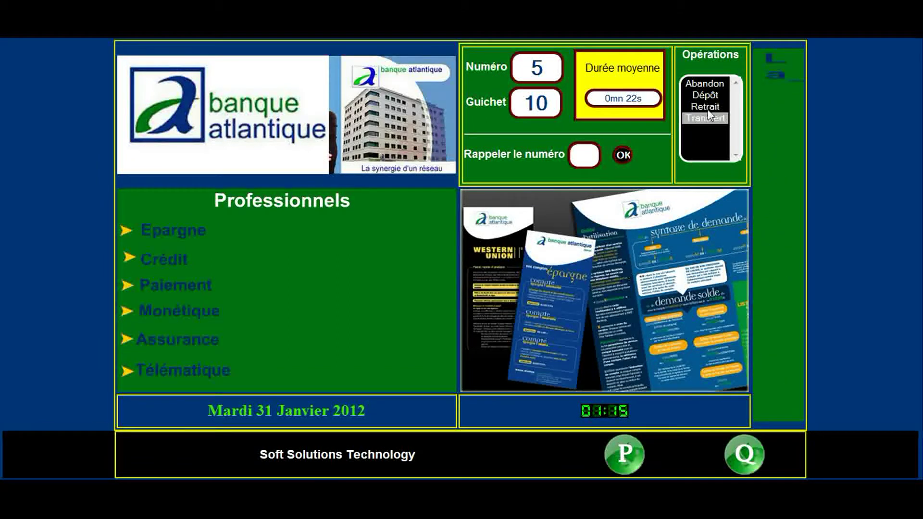
Call tickets 12 and 13 as Retrait, choose Dépôt, then return to counter 1's screen.
{"action": "left_click", "coordinate": [705, 106]}
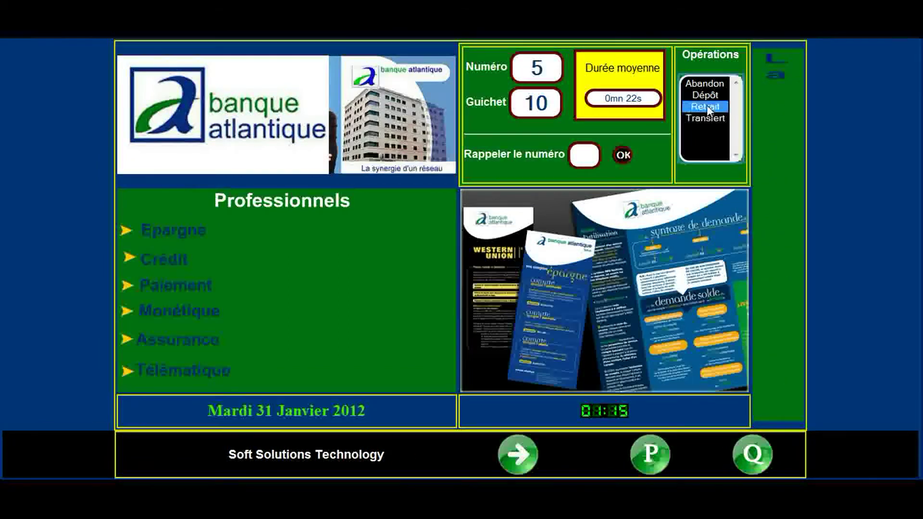
{"action": "left_click", "coordinate": [516, 454]}
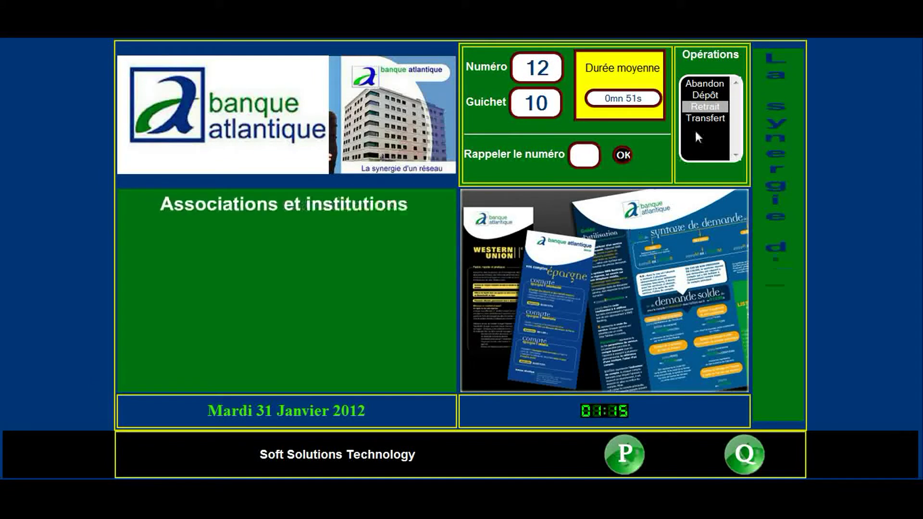
{"action": "left_click", "coordinate": [700, 108]}
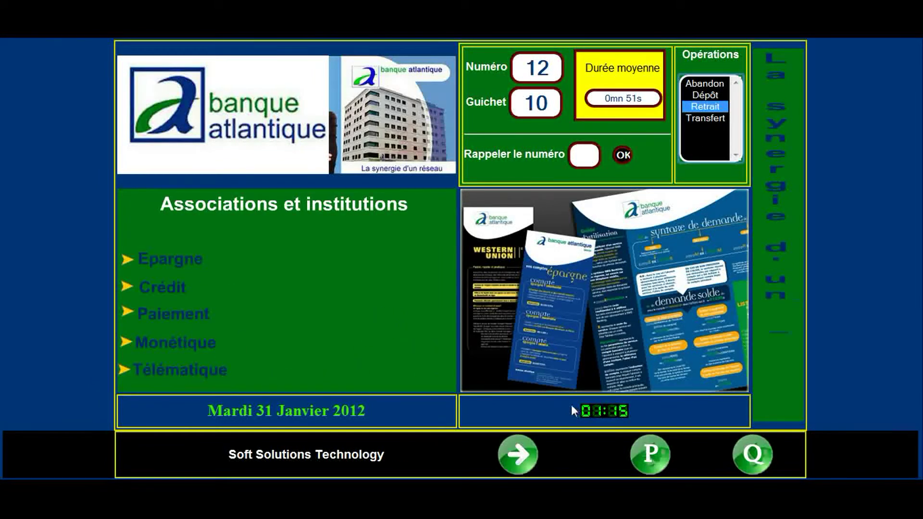
{"action": "left_click", "coordinate": [530, 460]}
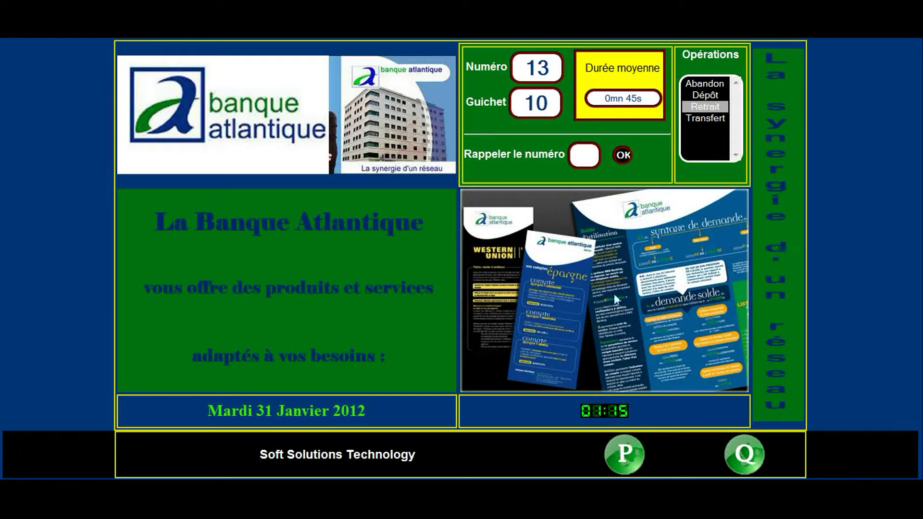
{"action": "left_click", "coordinate": [702, 97]}
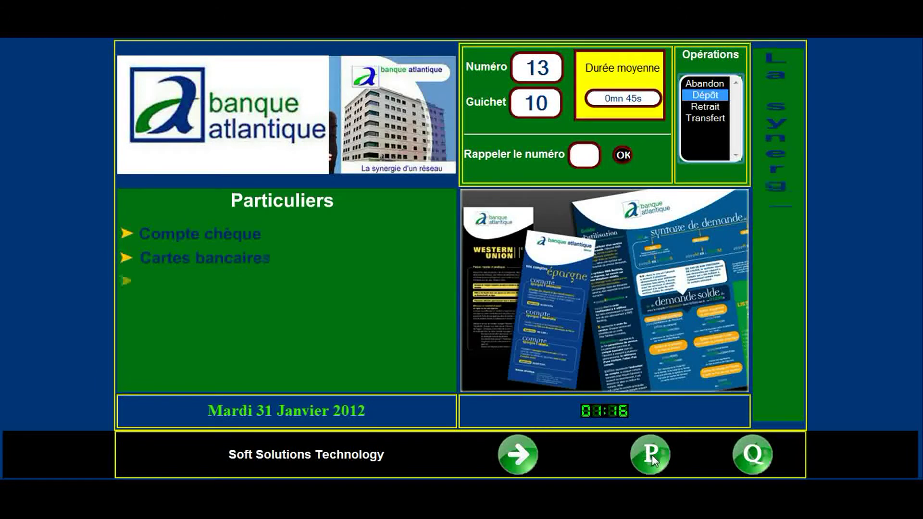
{"action": "left_click", "coordinate": [652, 455]}
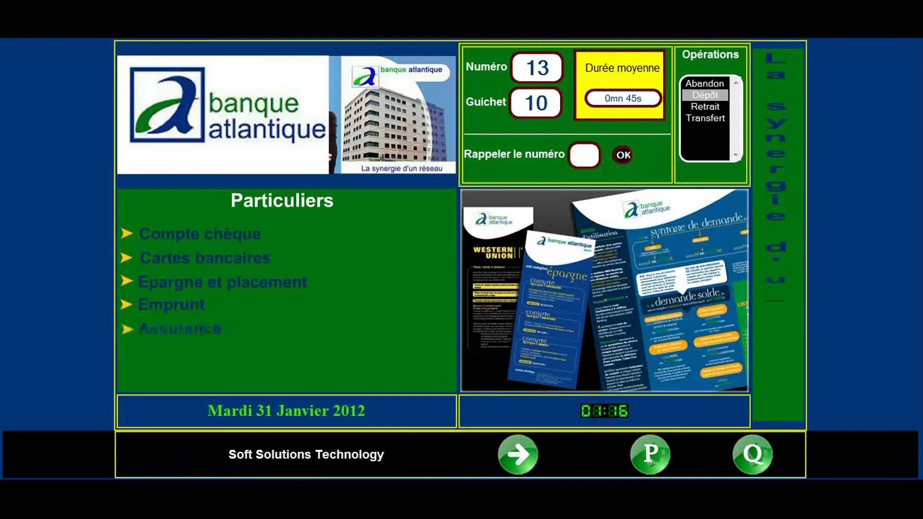
{"action": "left_click", "coordinate": [456, 437]}
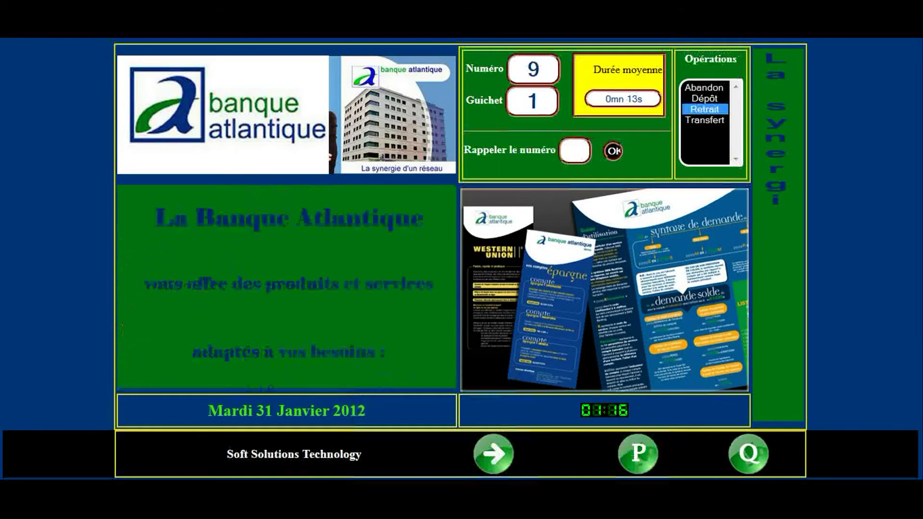
Call ticket 14 at counter 1 with Dépôt, then bring up the administration user form.
{"action": "left_click", "coordinate": [493, 457]}
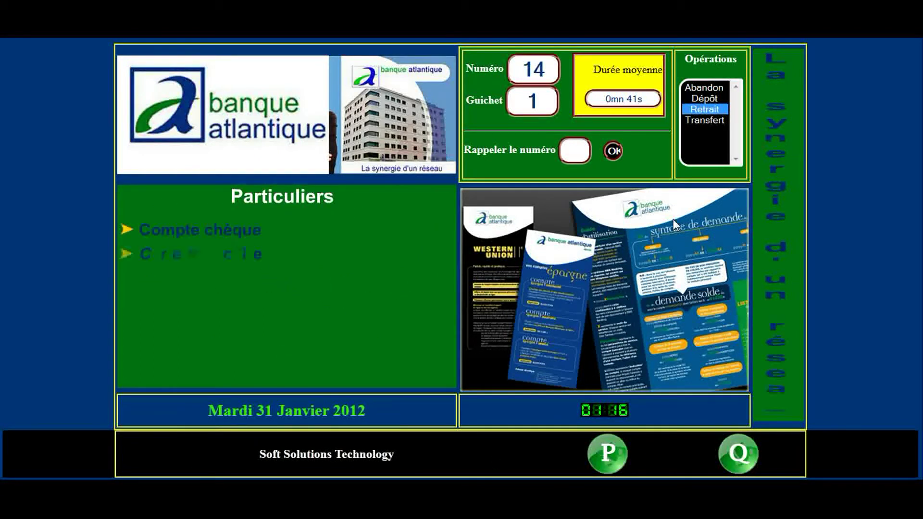
{"action": "left_click", "coordinate": [702, 98]}
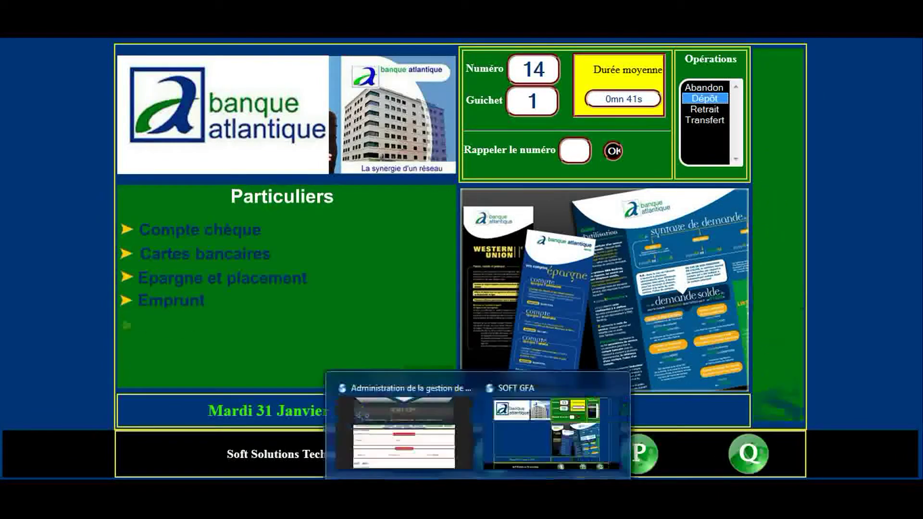
{"action": "left_click", "coordinate": [447, 466]}
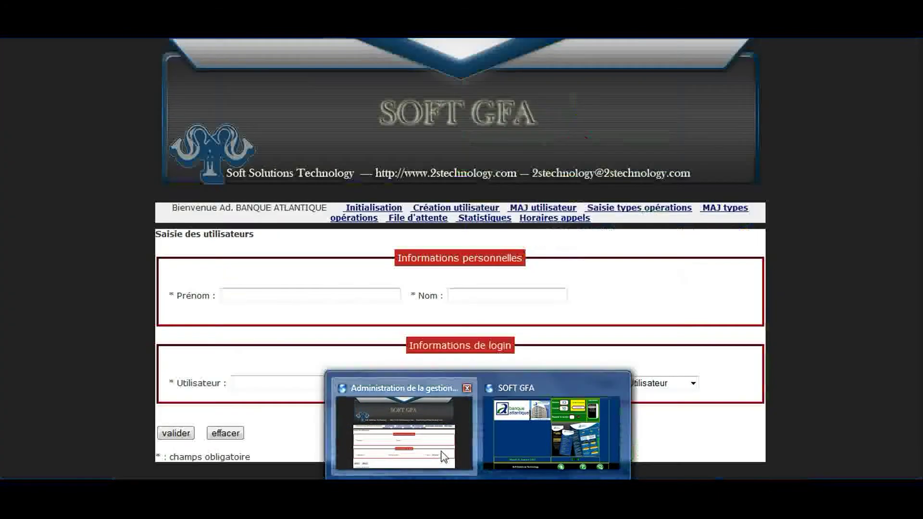
Enter the new user's names, login and password, set Type to Administrateur, save and confirm.
{"action": "left_click", "coordinate": [332, 295]}
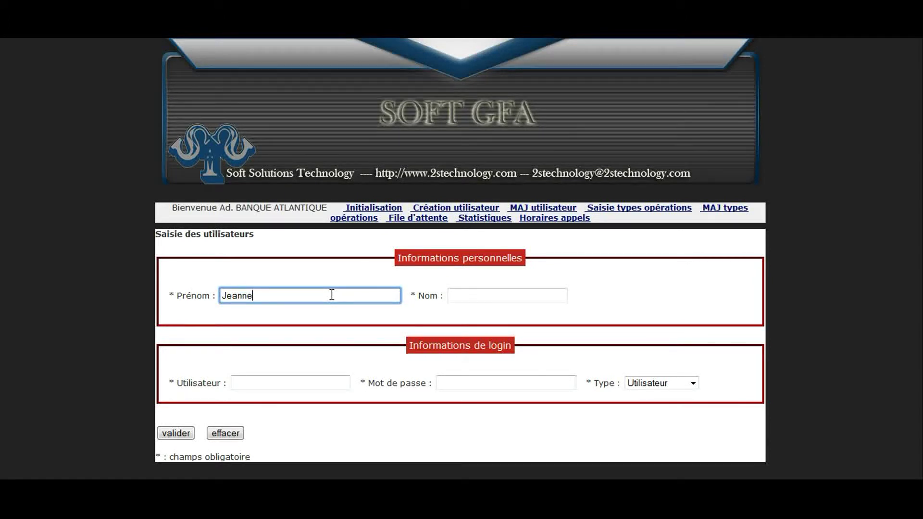
{"action": "left_click", "coordinate": [472, 296]}
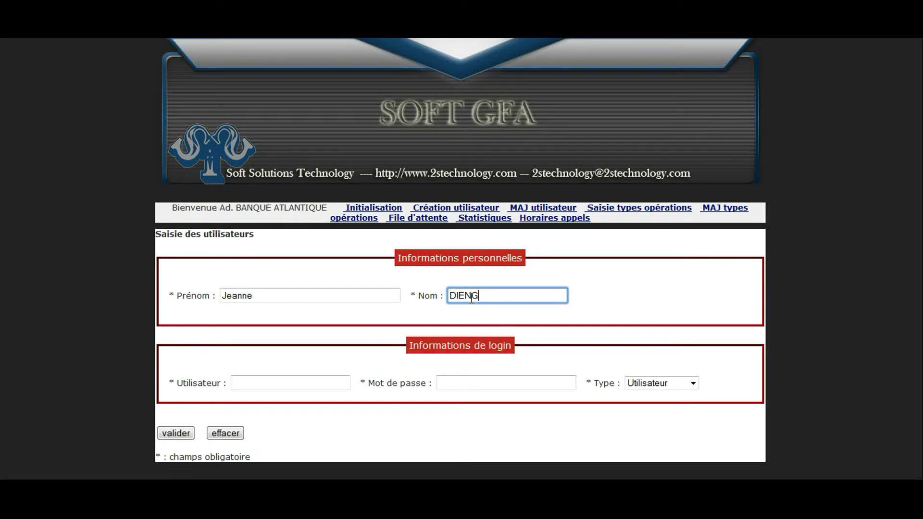
{"action": "left_click", "coordinate": [243, 383]}
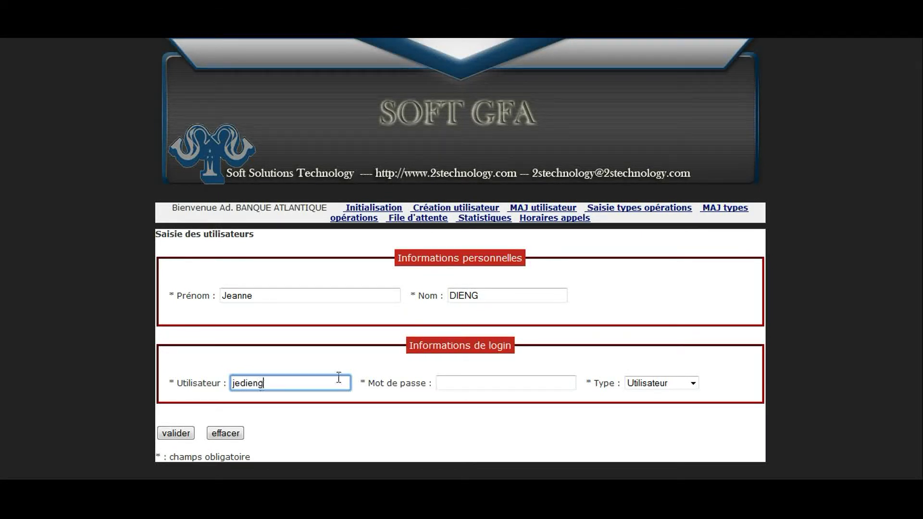
{"action": "left_click", "coordinate": [459, 381]}
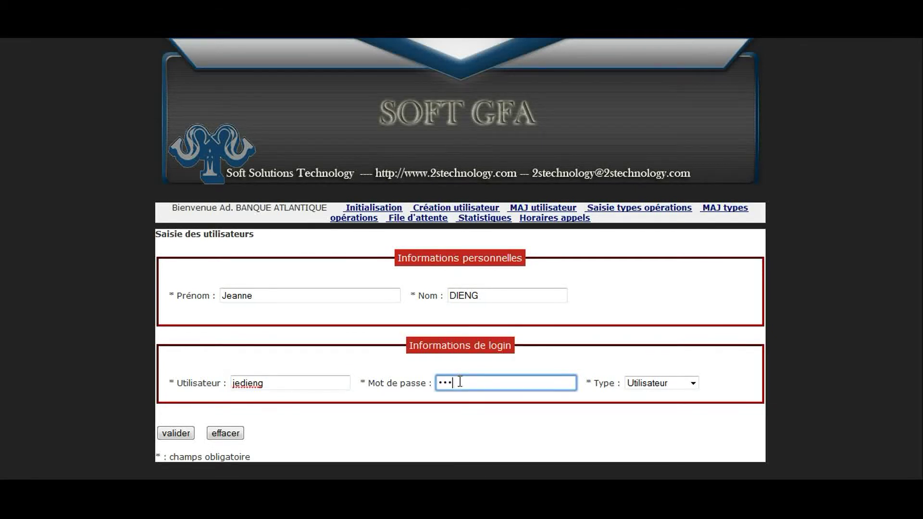
{"action": "left_click", "coordinate": [692, 383]}
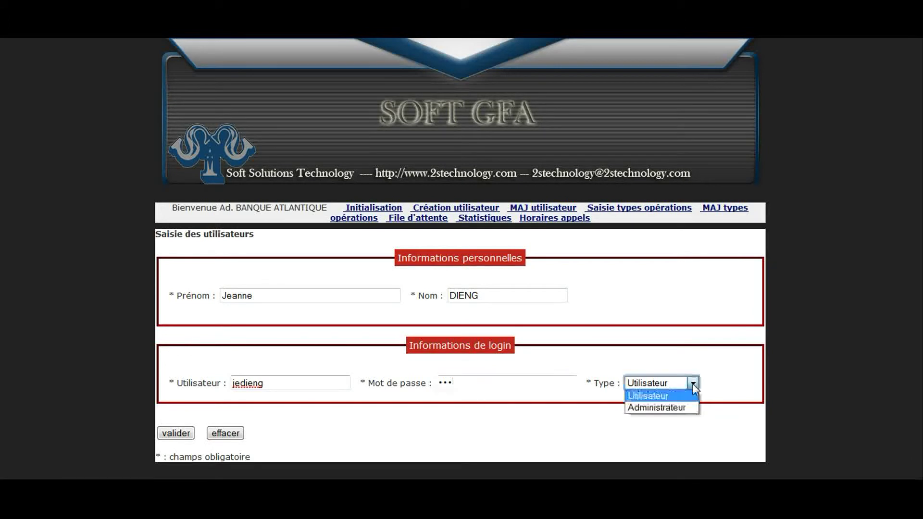
{"action": "left_click", "coordinate": [666, 408]}
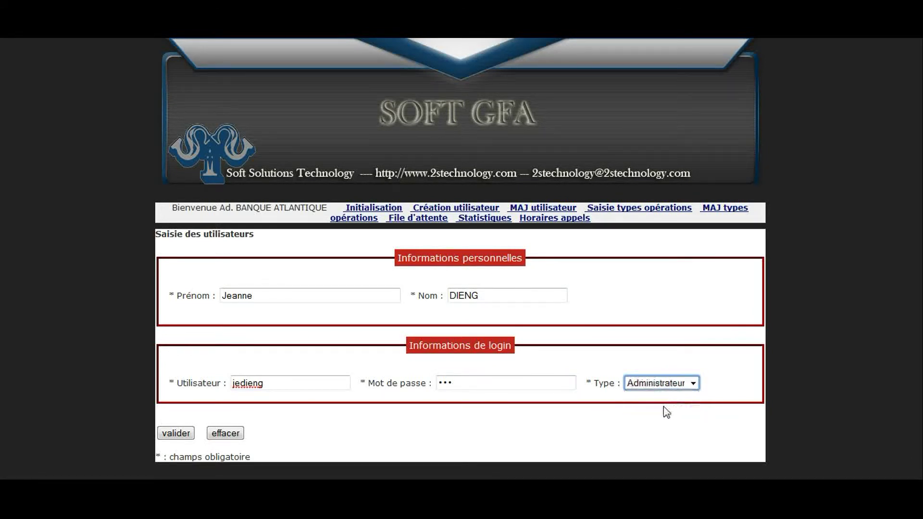
{"action": "left_click", "coordinate": [177, 433]}
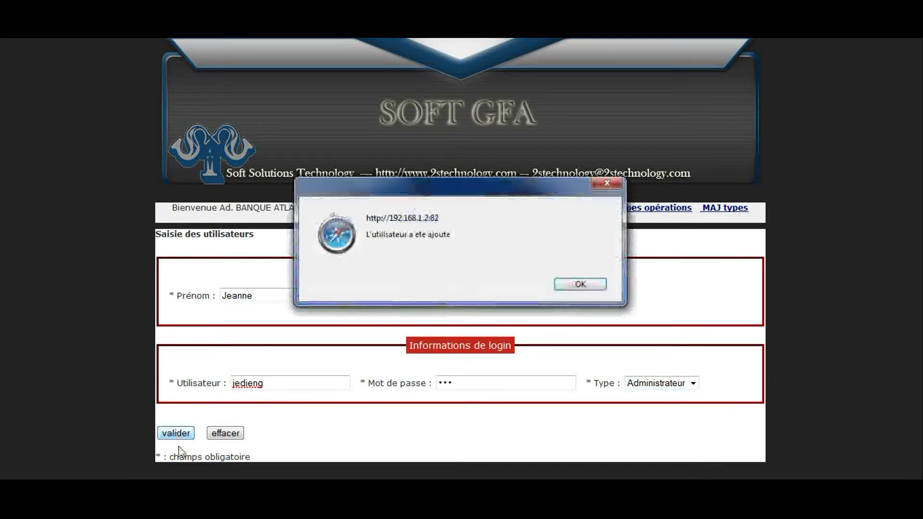
{"action": "left_click", "coordinate": [558, 288]}
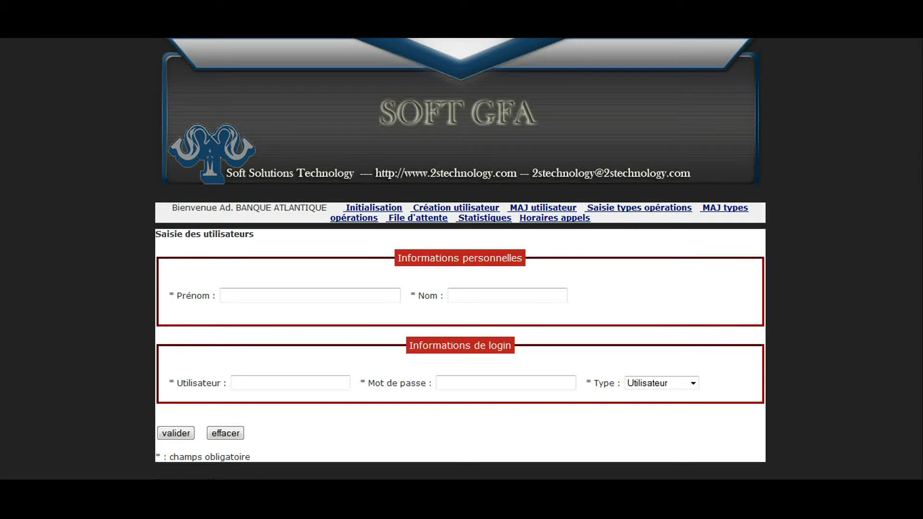
Log in with the administrator's new login at N° Guichet 6 and open the waiting queue display.
{"action": "mouse_move", "coordinate": [100, 505]}
{"action": "left_click", "coordinate": [132, 454]}
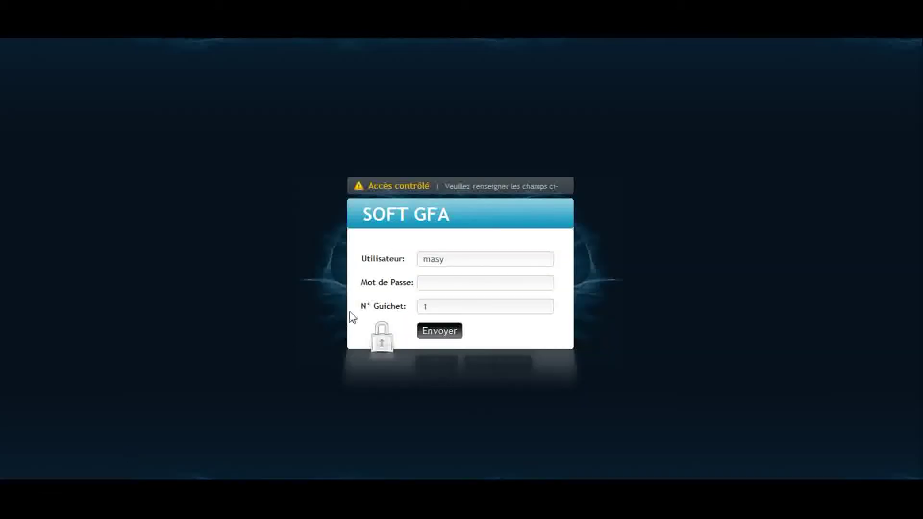
{"action": "left_click_drag", "start_coordinate": [463, 263], "coordinate": [402, 261]}
{"action": "left_click_drag", "start_coordinate": [439, 305], "coordinate": [416, 305]}
{"action": "type", "text": "6"}
{"action": "left_click", "coordinate": [457, 319]}
{"action": "left_click", "coordinate": [447, 332]}
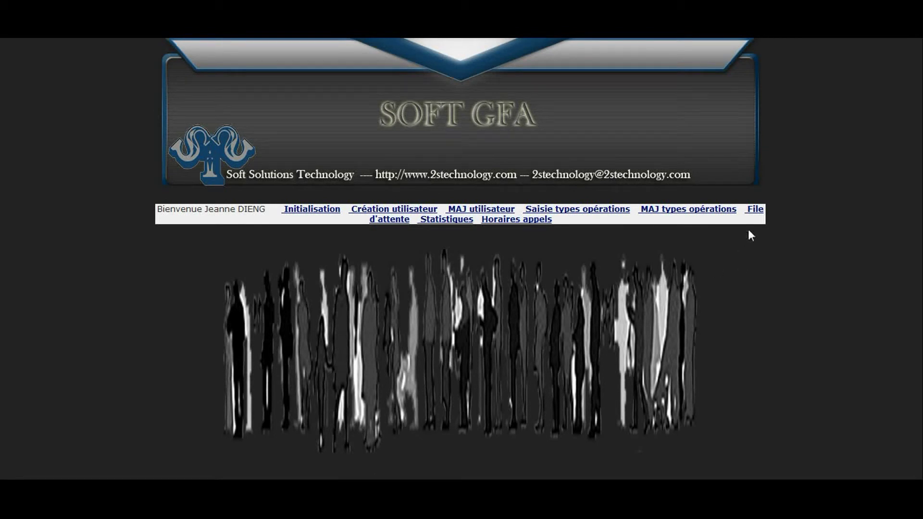
{"action": "left_click", "coordinate": [754, 210]}
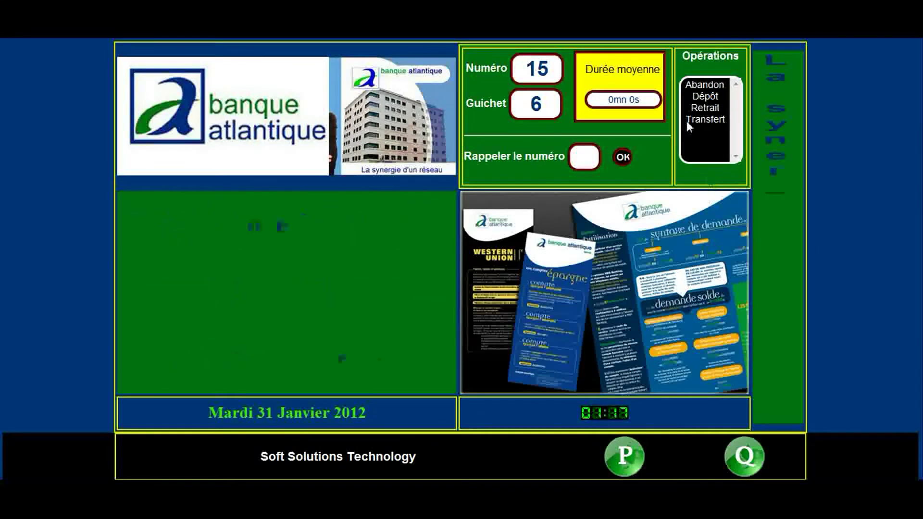
Call tickets at counters 6 and 1 with Dépôt and Retrait, reaching ticket 18 with Dépôt chosen.
{"action": "left_click", "coordinate": [700, 98]}
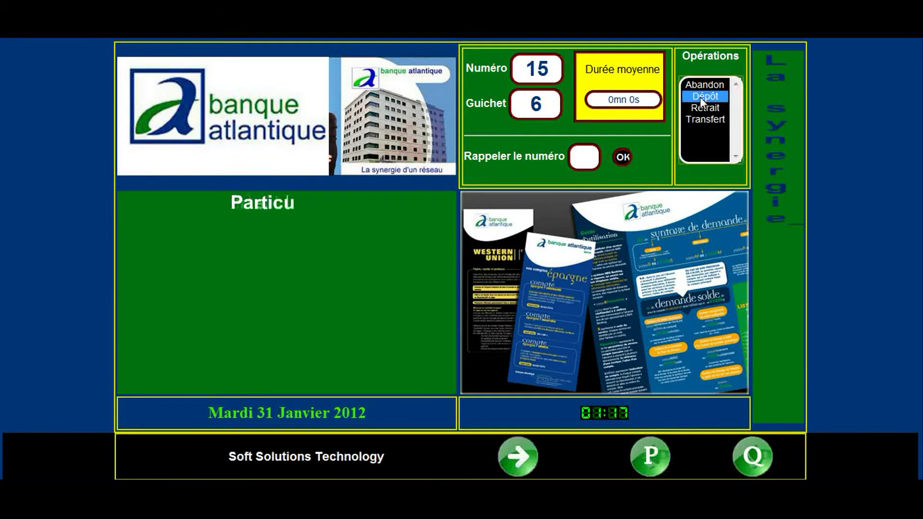
{"action": "left_click", "coordinate": [519, 456]}
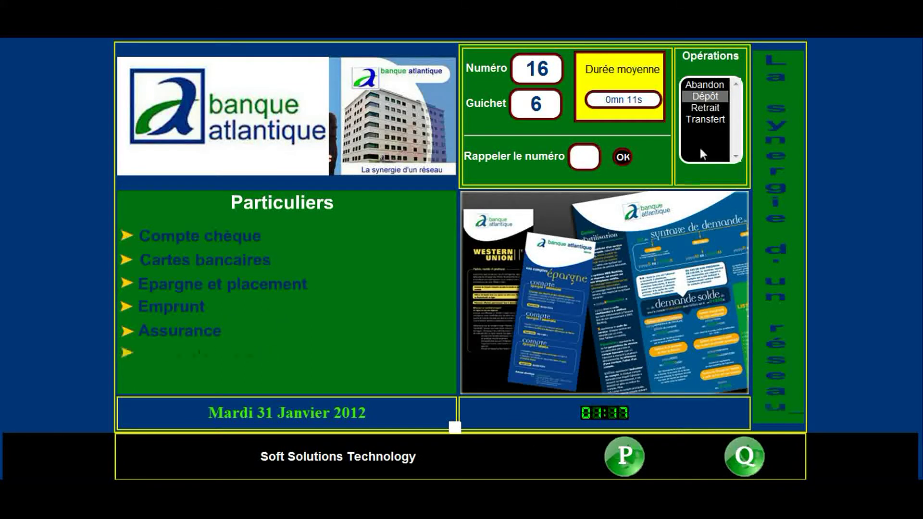
{"action": "left_click", "coordinate": [703, 110]}
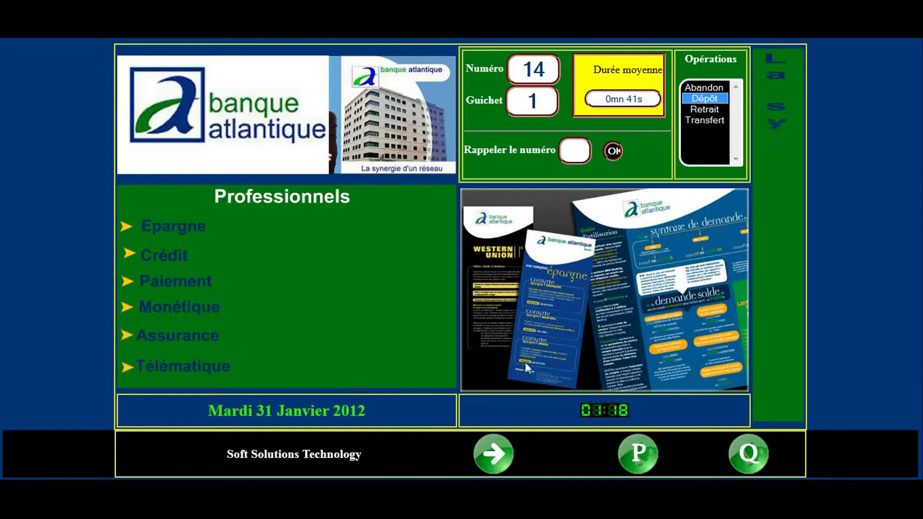
{"action": "left_click", "coordinate": [495, 454]}
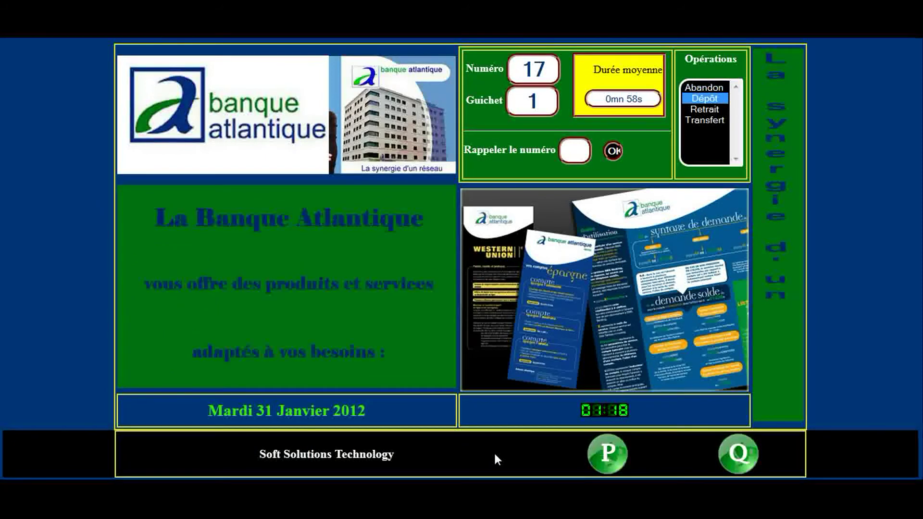
{"action": "left_click", "coordinate": [706, 110]}
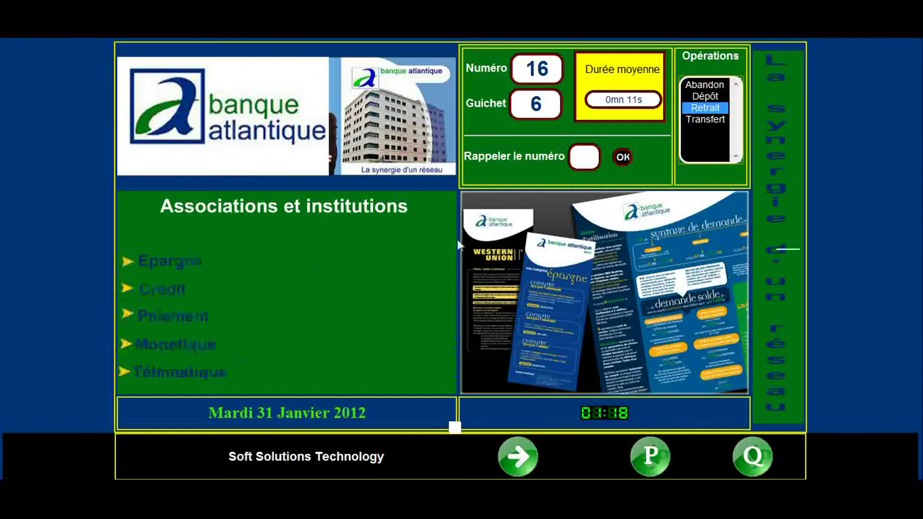
{"action": "left_click", "coordinate": [519, 455]}
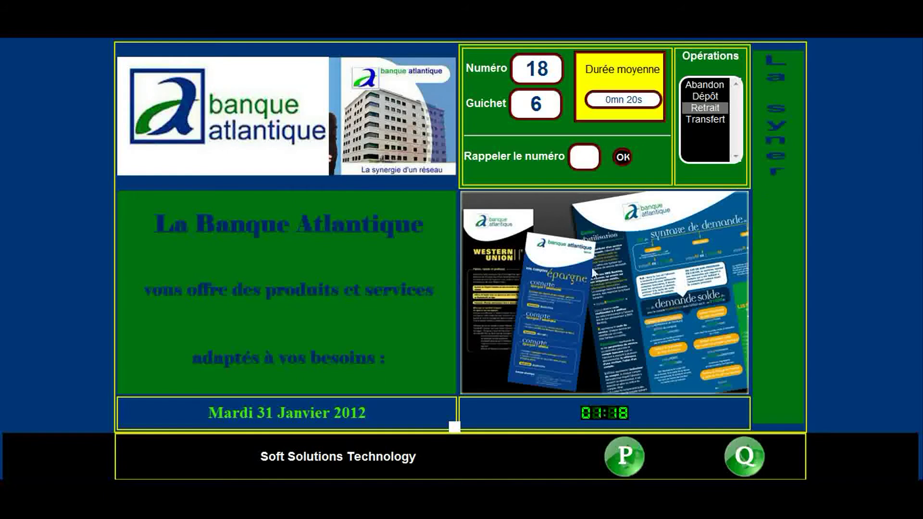
{"action": "left_click", "coordinate": [710, 97]}
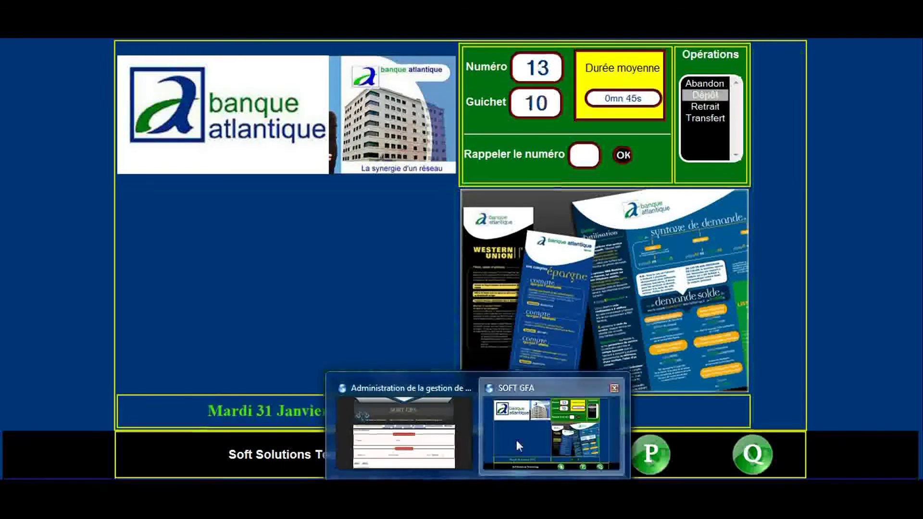
At counter 10, call tickets with Retrait then Dépôt up to ticket 21, choosing Transfert last.
{"action": "left_click", "coordinate": [516, 440]}
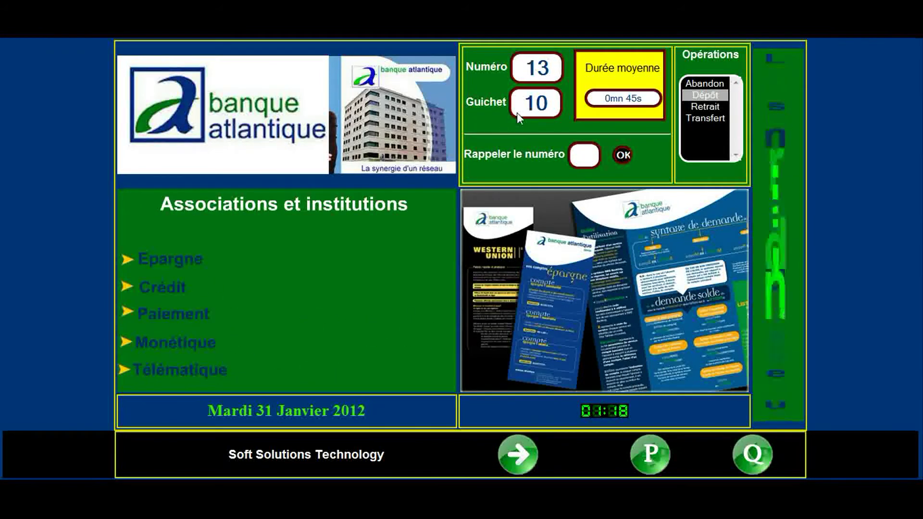
{"action": "left_click", "coordinate": [518, 457]}
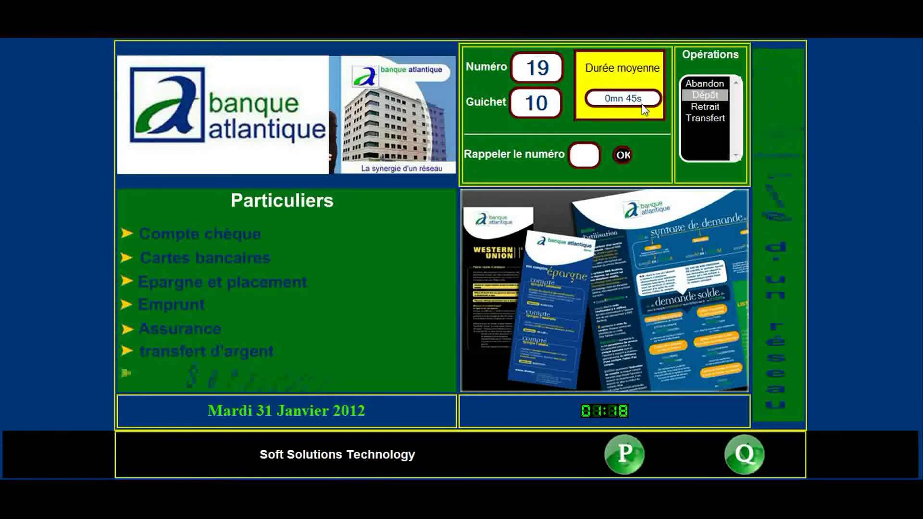
{"action": "left_click", "coordinate": [699, 108]}
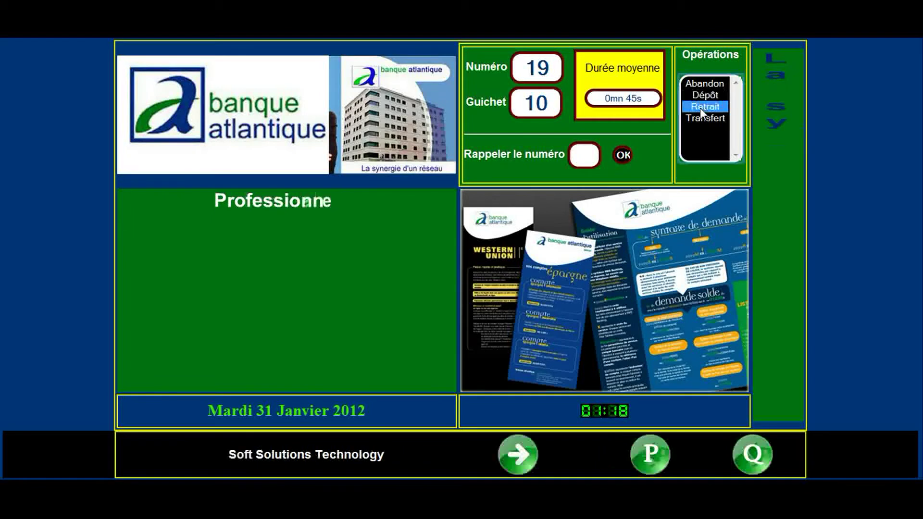
{"action": "left_click", "coordinate": [517, 457]}
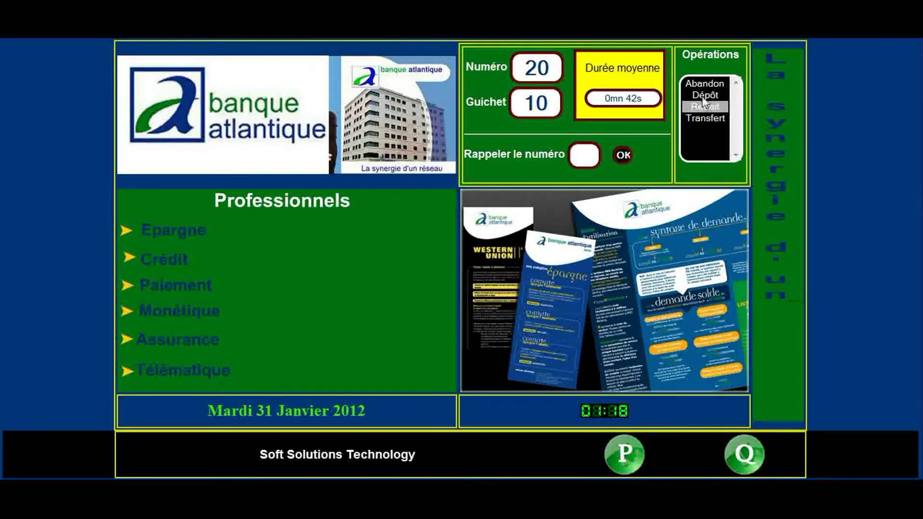
{"action": "left_click", "coordinate": [704, 95]}
{"action": "left_click", "coordinate": [522, 453]}
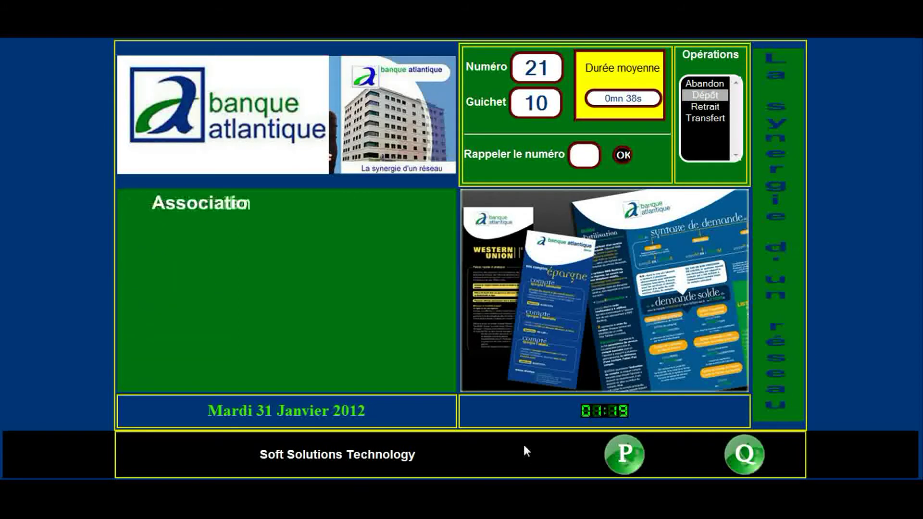
{"action": "left_click", "coordinate": [711, 119]}
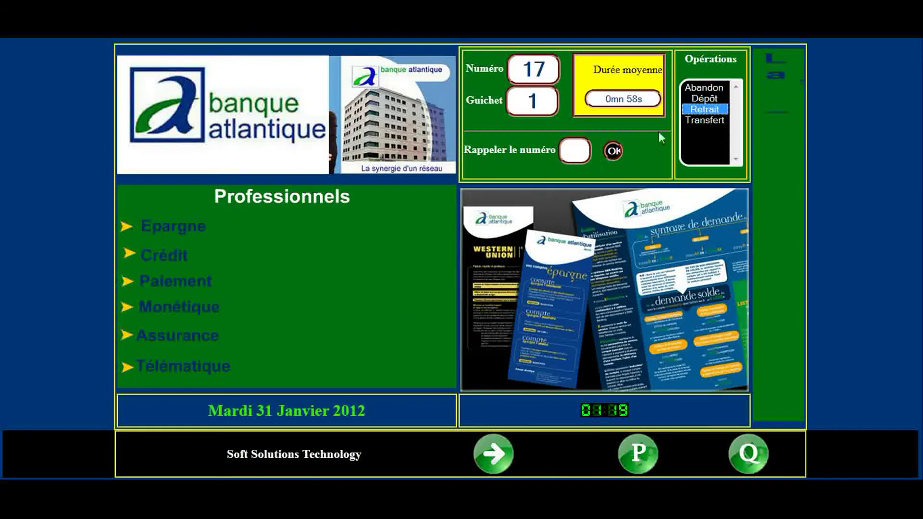
At counter 1, call the next two tickets, choosing Transfert and then deposit.
{"action": "left_click", "coordinate": [494, 454]}
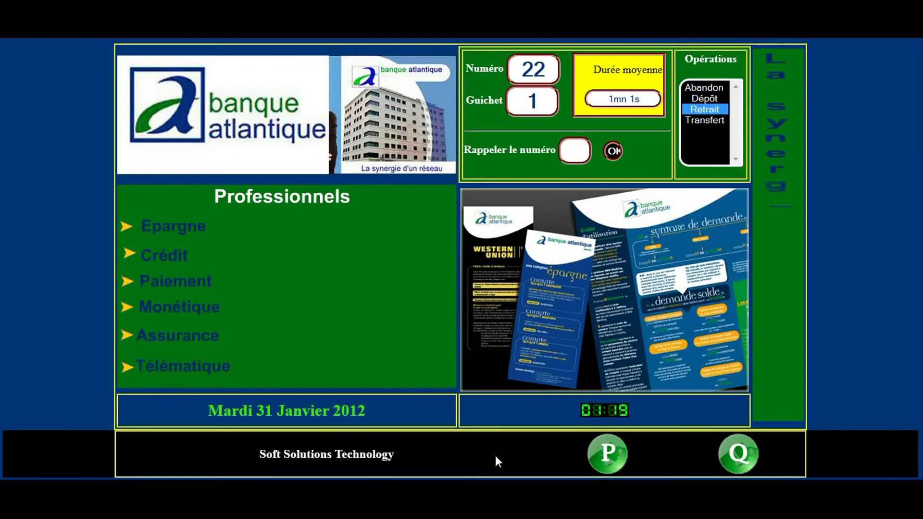
{"action": "left_click", "coordinate": [707, 119]}
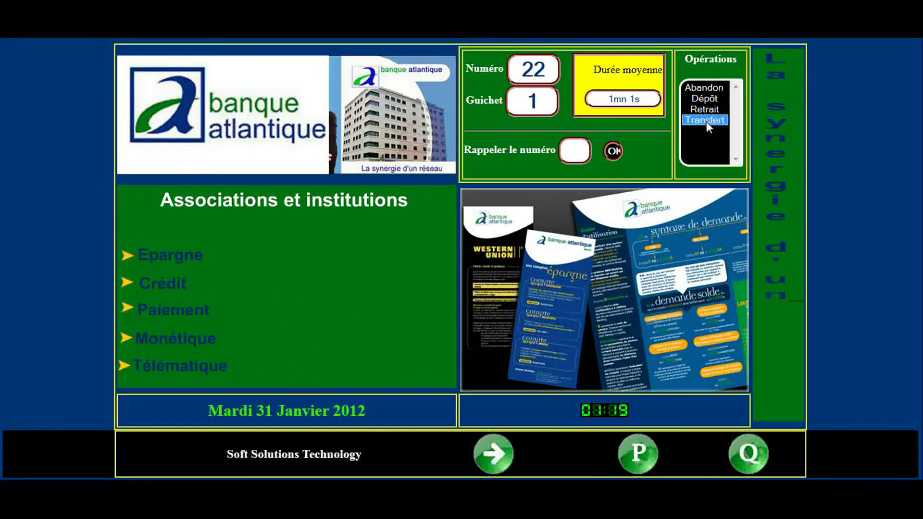
{"action": "left_click", "coordinate": [493, 453]}
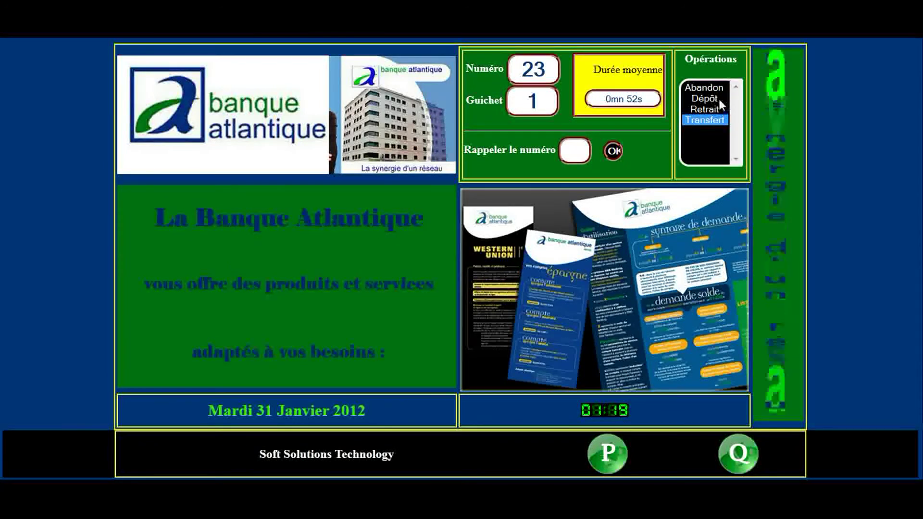
{"action": "left_click", "coordinate": [705, 98]}
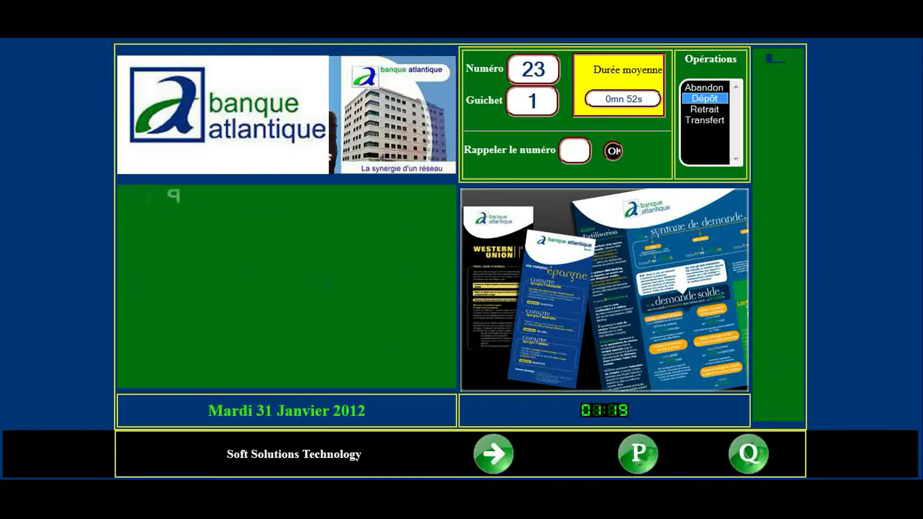
At counter 10, call the next ticket and choose deposit as its operation.
{"action": "left_click", "coordinate": [521, 443]}
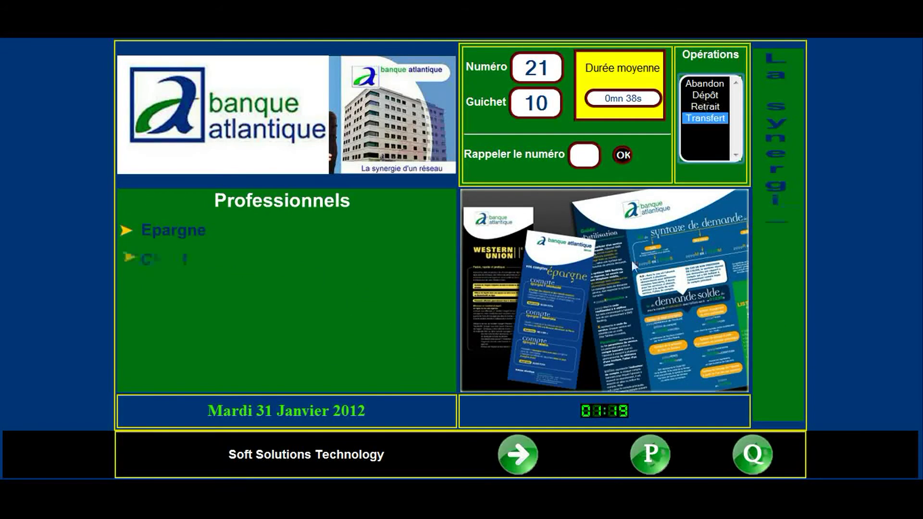
{"action": "left_click", "coordinate": [520, 455]}
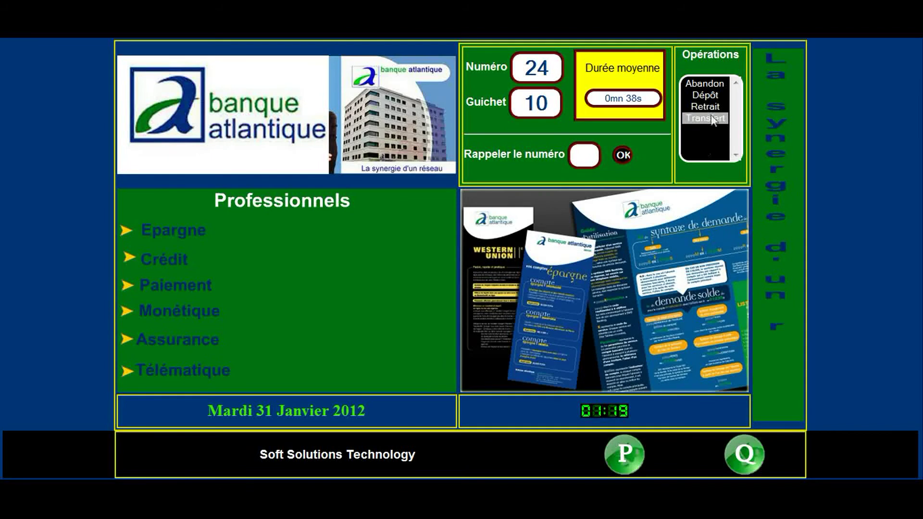
{"action": "left_click", "coordinate": [710, 94]}
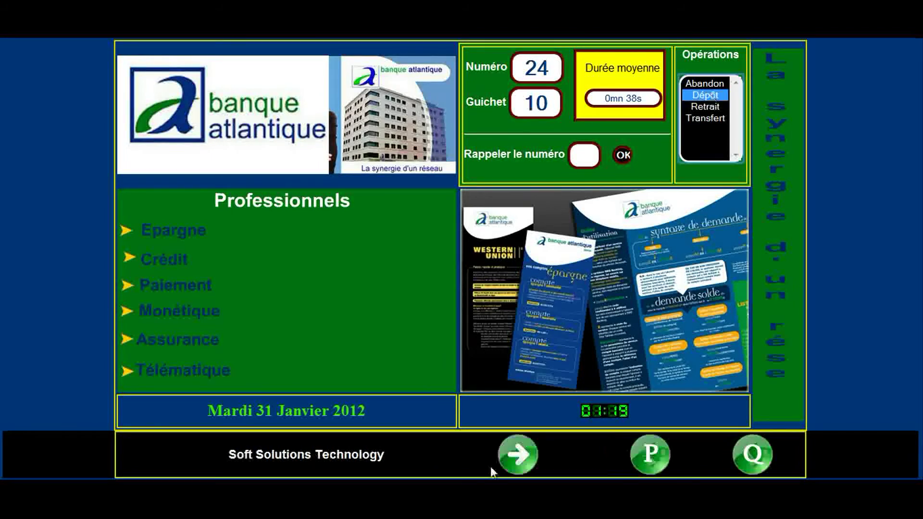
Call ticket 25 at counter 1 with Transfert, then return to the administration user form.
{"action": "left_click", "coordinate": [471, 418]}
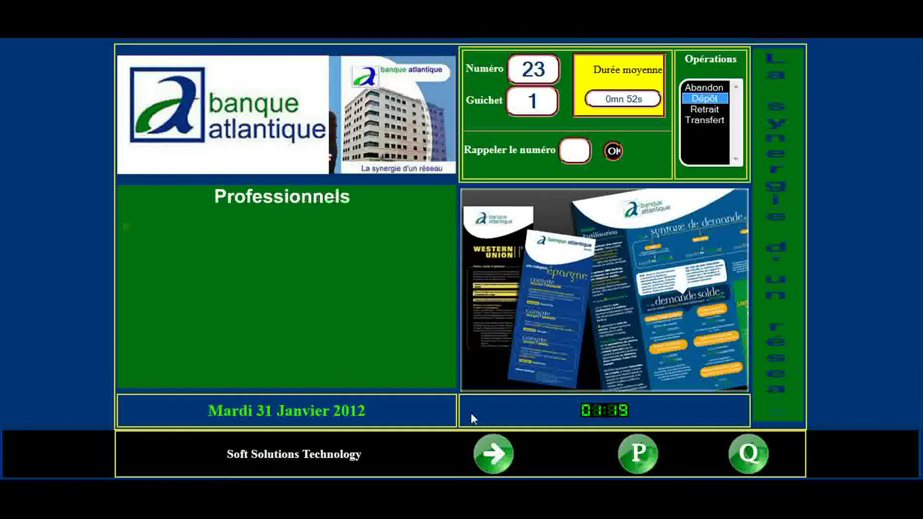
{"action": "left_click", "coordinate": [494, 462]}
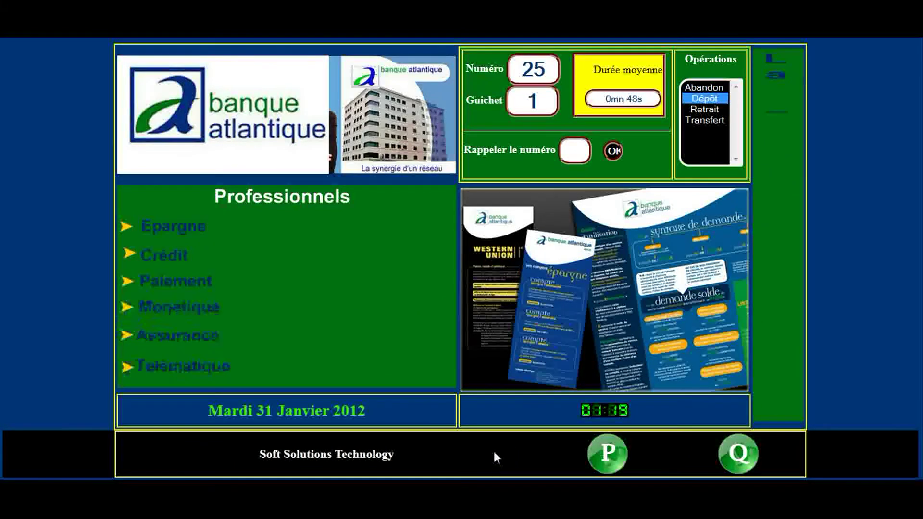
{"action": "left_click", "coordinate": [702, 120]}
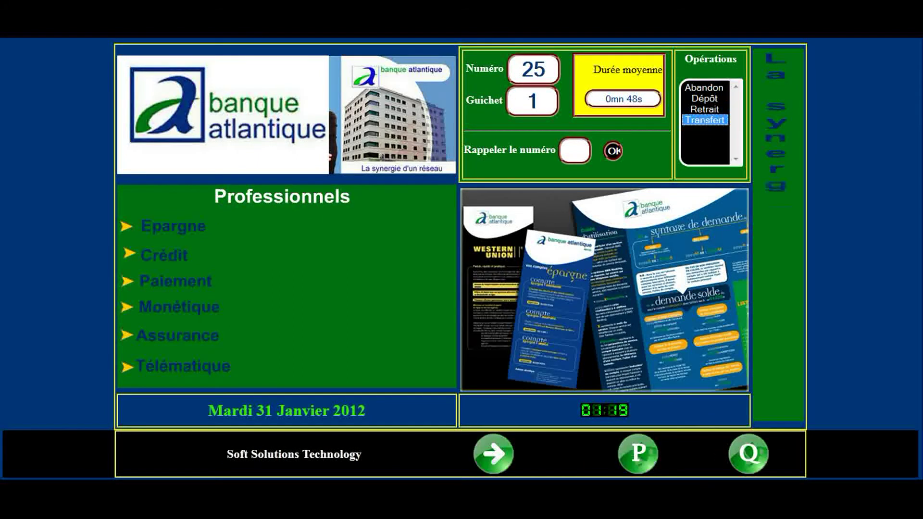
{"action": "mouse_move", "coordinate": [479, 478]}
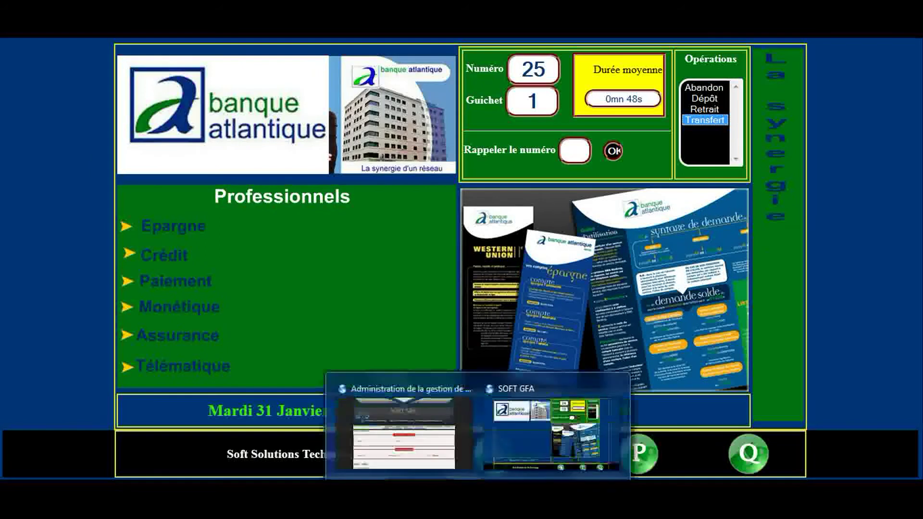
{"action": "left_click", "coordinate": [443, 466]}
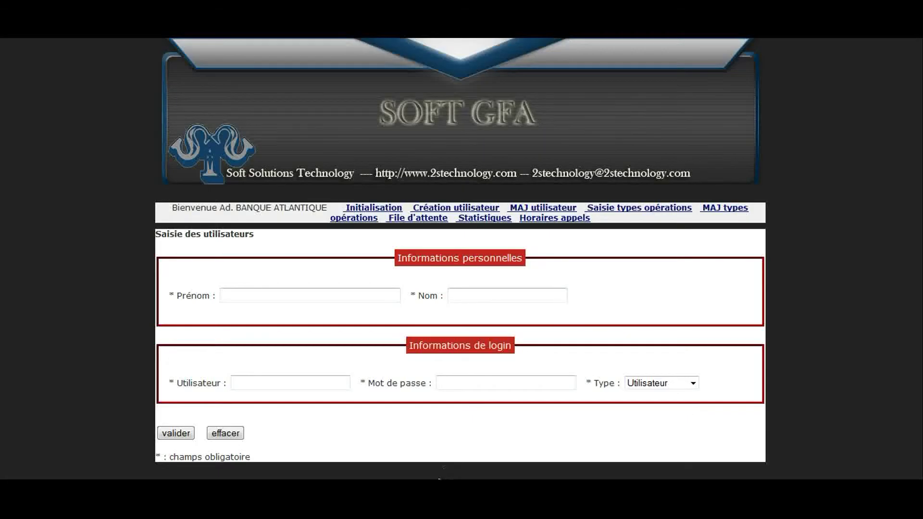
Enter the new user's first name, last name, login and password.
{"action": "left_click", "coordinate": [351, 295]}
{"action": "left_click", "coordinate": [350, 295]}
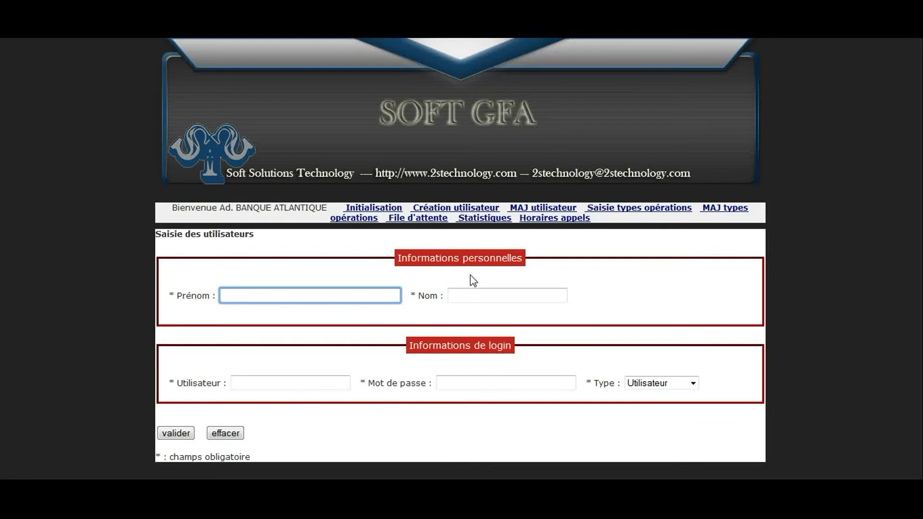
{"action": "type", "text": "Thierno"}
{"action": "left_click", "coordinate": [478, 295]}
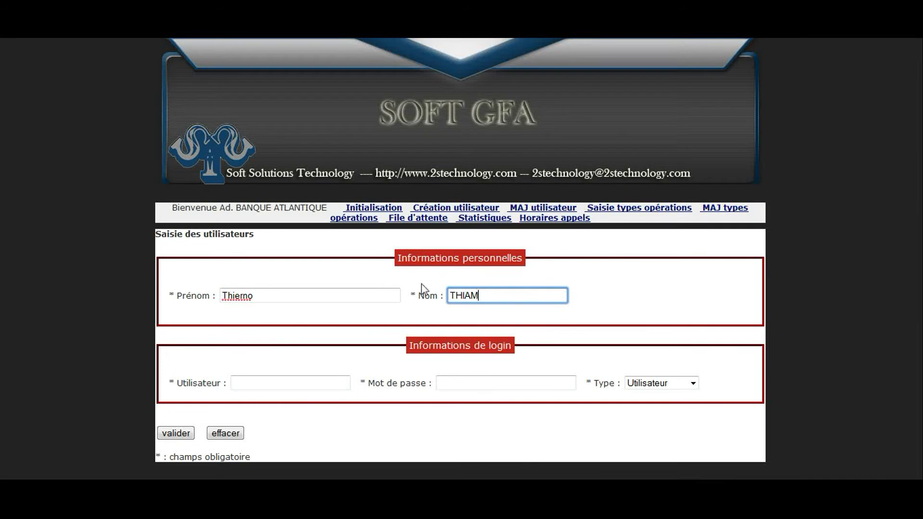
{"action": "left_click", "coordinate": [272, 384]}
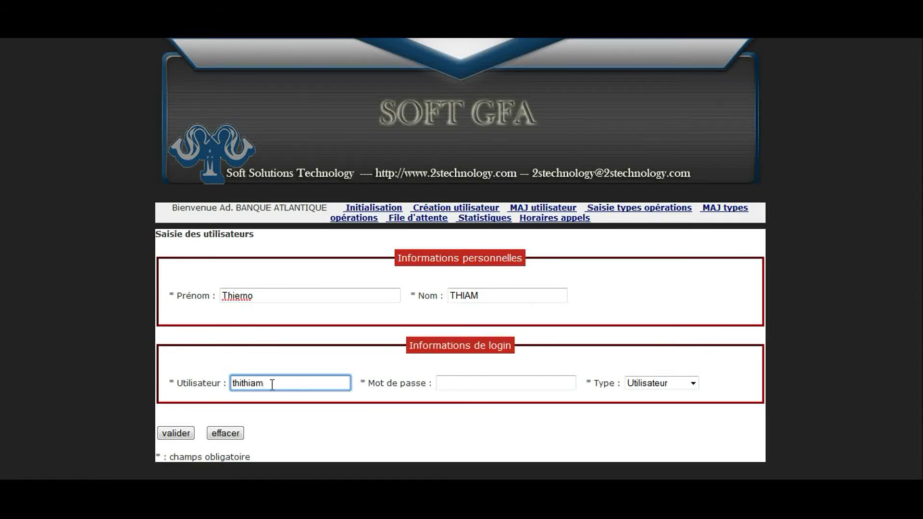
{"action": "left_click", "coordinate": [446, 383]}
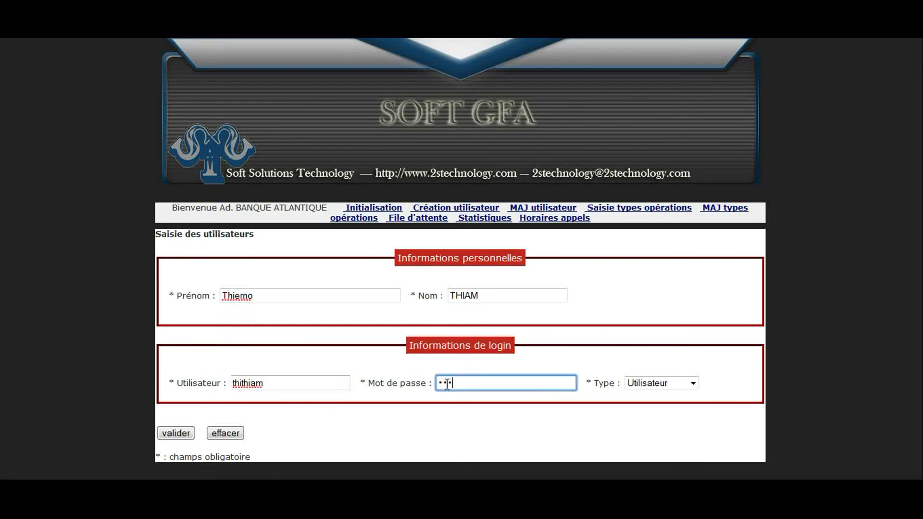
Set the user type to Administrateur, validate, and confirm the user-added alert.
{"action": "left_click", "coordinate": [692, 383]}
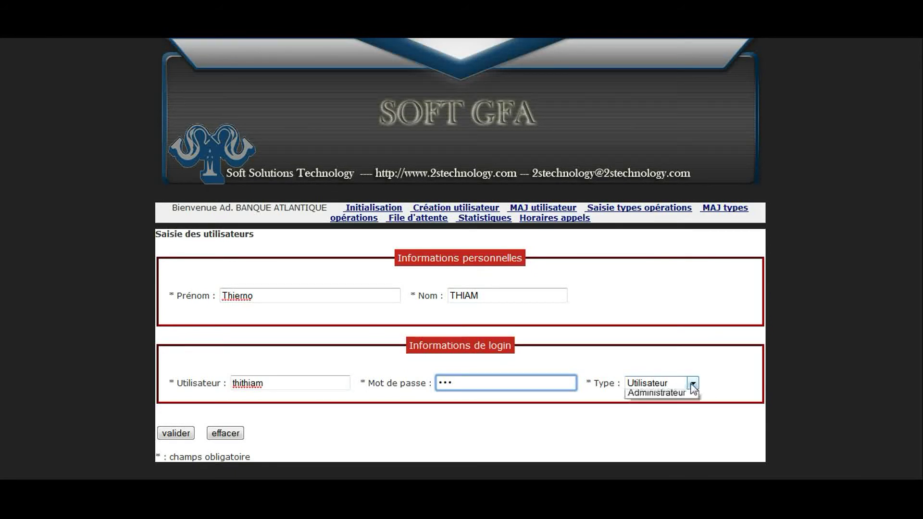
{"action": "left_click", "coordinate": [679, 409]}
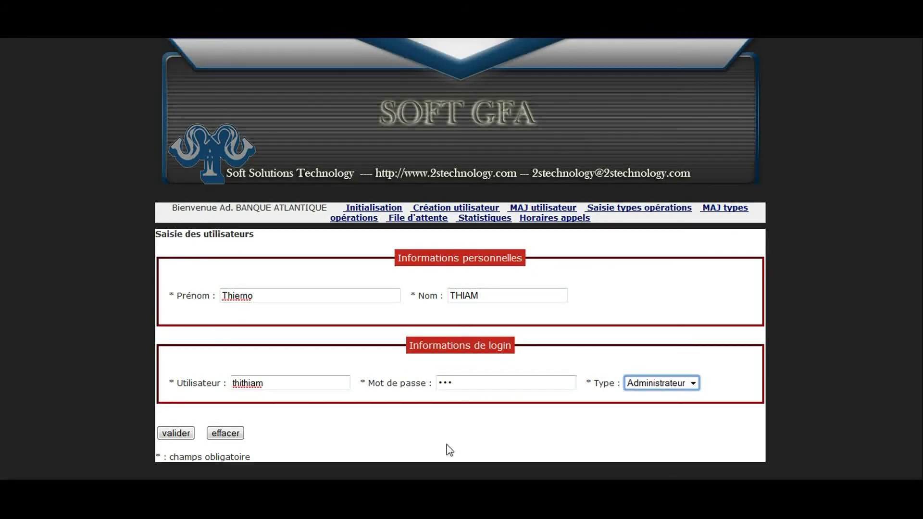
{"action": "left_click", "coordinate": [176, 433]}
{"action": "left_click", "coordinate": [578, 284]}
{"action": "left_click", "coordinate": [443, 383]}
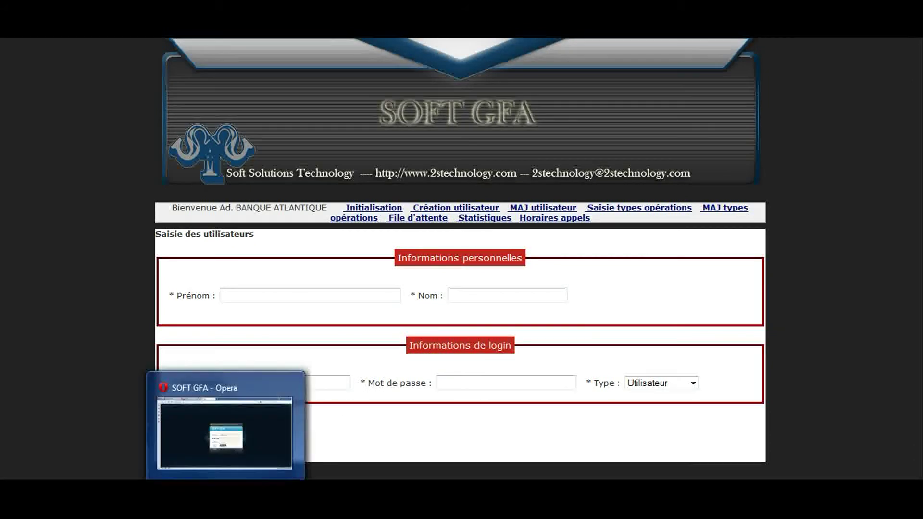
{"action": "left_click", "coordinate": [265, 439]}
Log in with the new administrator's username and password at counter (N° Guichet) 7.
{"action": "left_click_drag", "start_coordinate": [478, 253], "coordinate": [423, 253]}
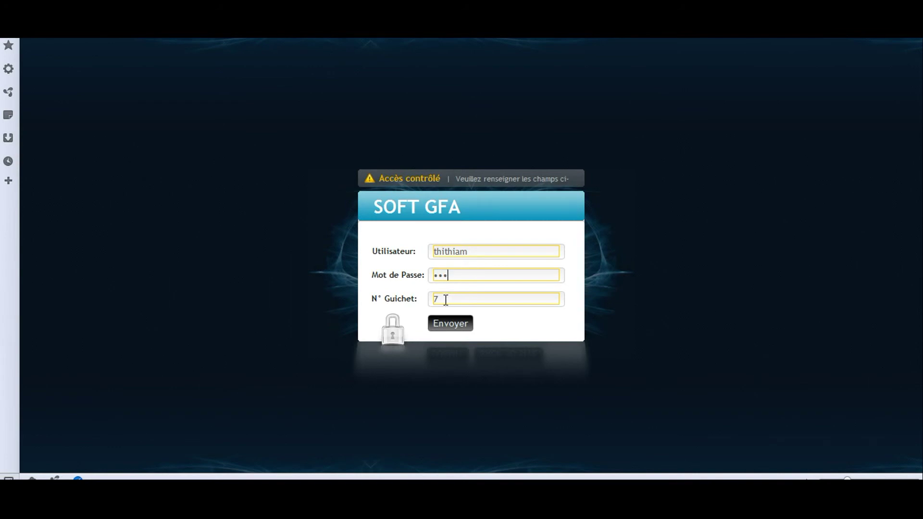
{"action": "left_click_drag", "start_coordinate": [439, 298], "coordinate": [434, 302]}
{"action": "left_click", "coordinate": [446, 326]}
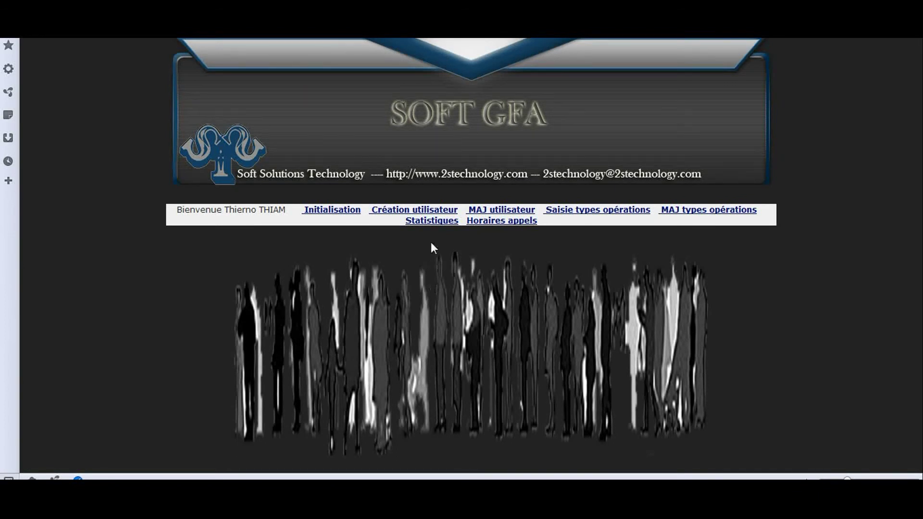
Display Statistiques client counts per operation for 25/01/2012–31/01/2012, then open Horaires appels.
{"action": "left_click", "coordinate": [432, 224]}
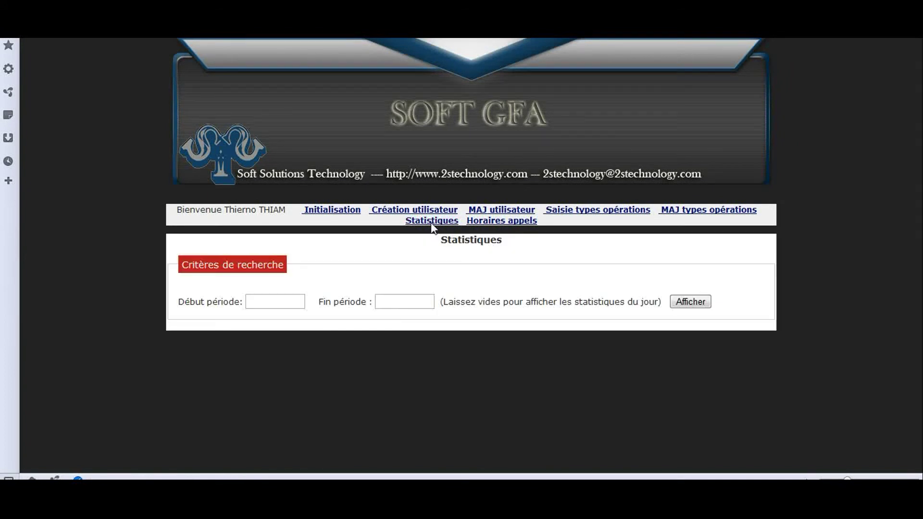
{"action": "left_click", "coordinate": [264, 300]}
{"action": "type", "text": "25/01/2012"}
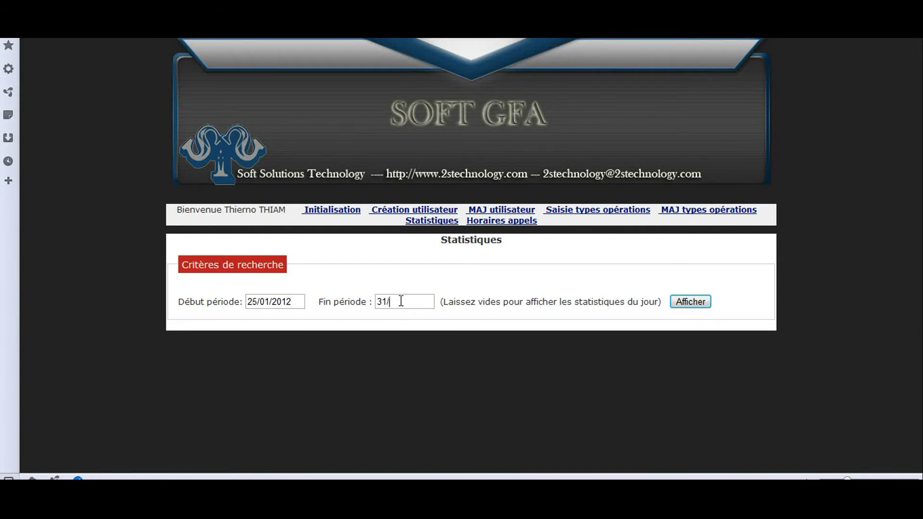
{"action": "left_click", "coordinate": [401, 302]}
{"action": "type", "text": "31/01/2012"}
{"action": "left_click", "coordinate": [681, 305]}
{"action": "scroll", "coordinate": [631, 351], "scroll_direction": "down", "scroll_amount": 5}
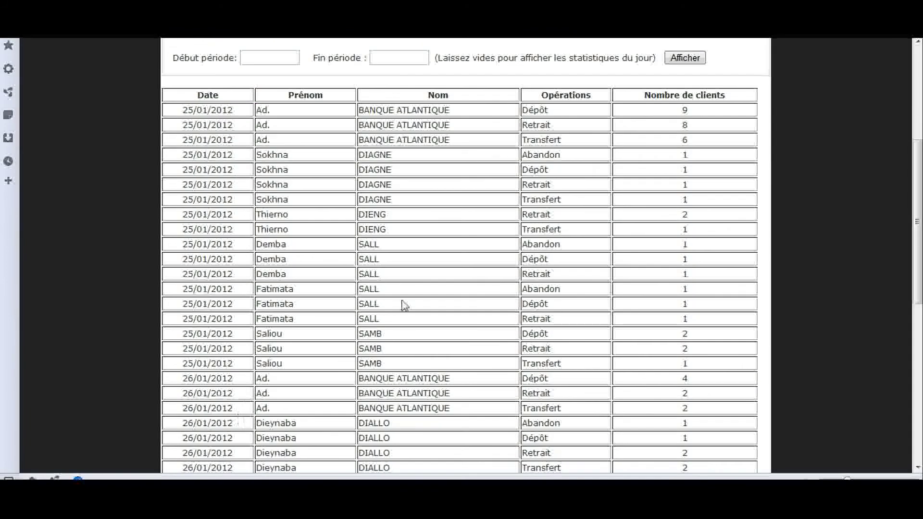
{"action": "scroll", "coordinate": [398, 261], "scroll_direction": "down", "scroll_amount": 2}
{"action": "scroll", "coordinate": [382, 250], "scroll_direction": "up", "scroll_amount": 5}
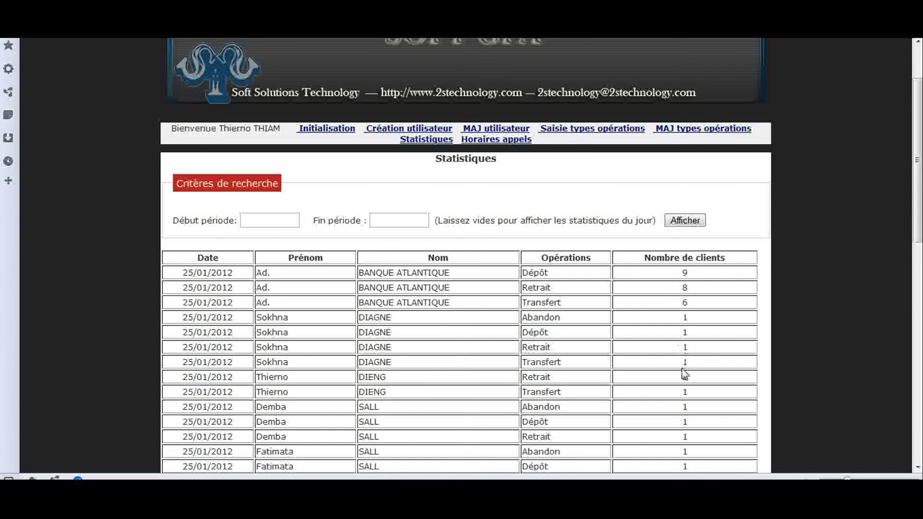
{"action": "scroll", "coordinate": [684, 407], "scroll_direction": "down", "scroll_amount": 2}
{"action": "scroll", "coordinate": [683, 408], "scroll_direction": "up", "scroll_amount": 4}
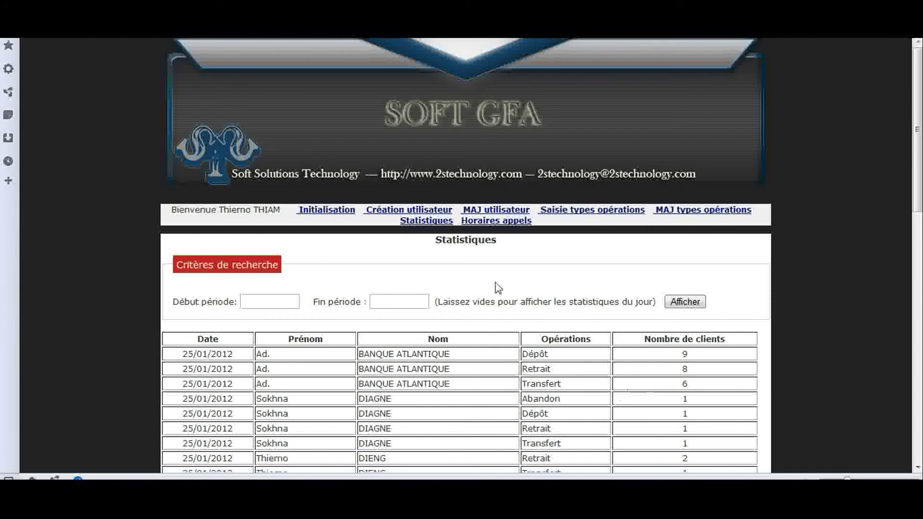
{"action": "left_click", "coordinate": [494, 225]}
{"action": "left_click", "coordinate": [290, 302]}
Display first and last call times for the period 25/01/2012 to 31/01/2012.
{"action": "type", "text": "25"}
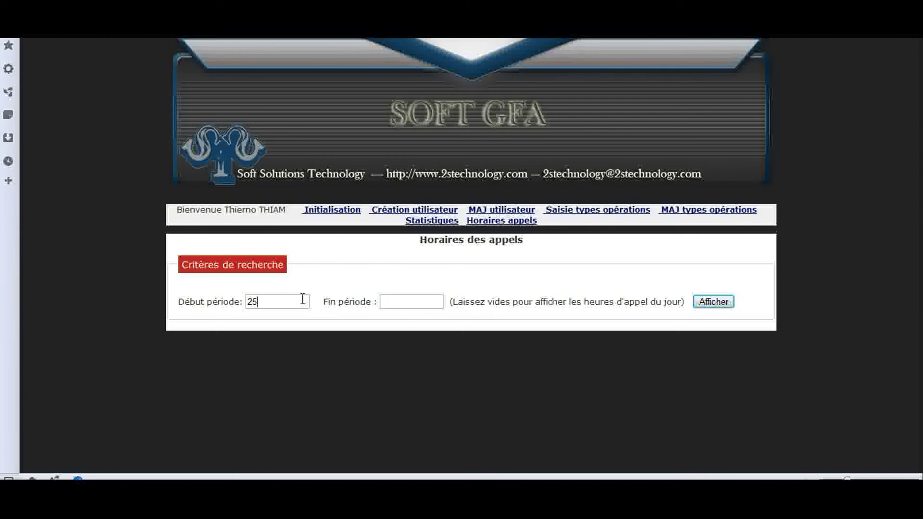
{"action": "type", "text": "/01/2012"}
{"action": "left_click", "coordinate": [405, 302]}
{"action": "type", "text": "31/01/2"}
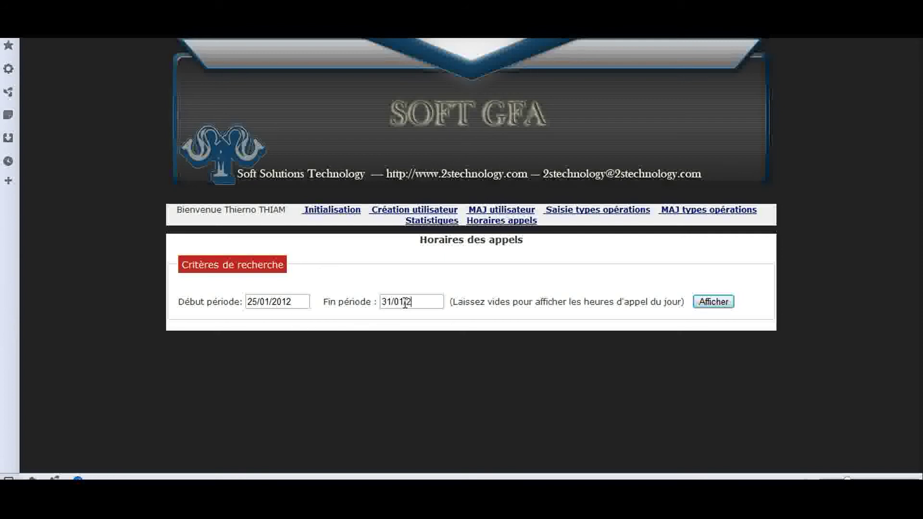
{"action": "type", "text": "012"}
{"action": "left_click", "coordinate": [713, 303]}
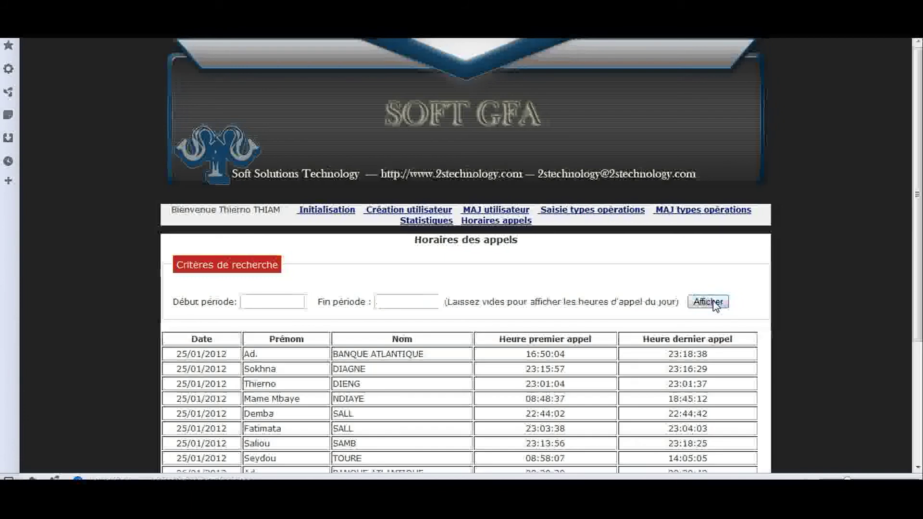
Review those results, then leave the period empty to show only 31/01/2012's call times.
{"action": "scroll", "coordinate": [630, 320], "scroll_direction": "down", "scroll_amount": 3}
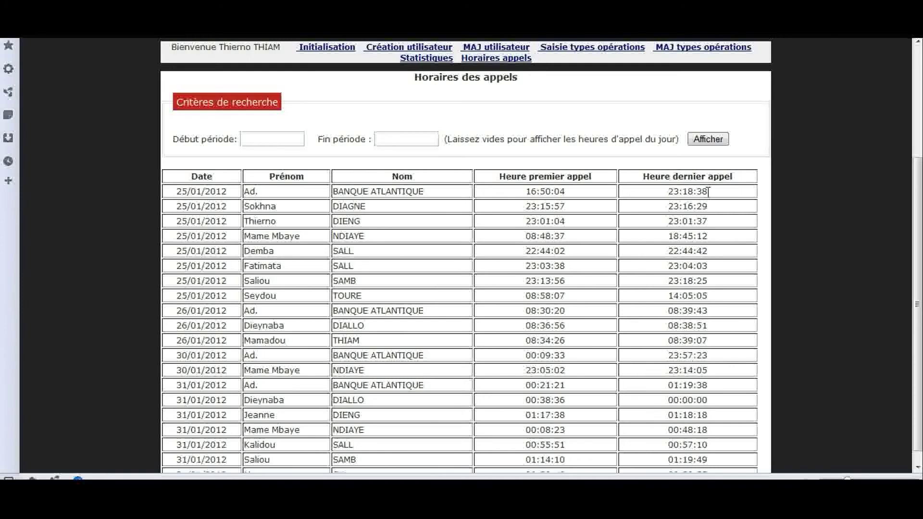
{"action": "scroll", "coordinate": [700, 235], "scroll_direction": "up", "scroll_amount": 3}
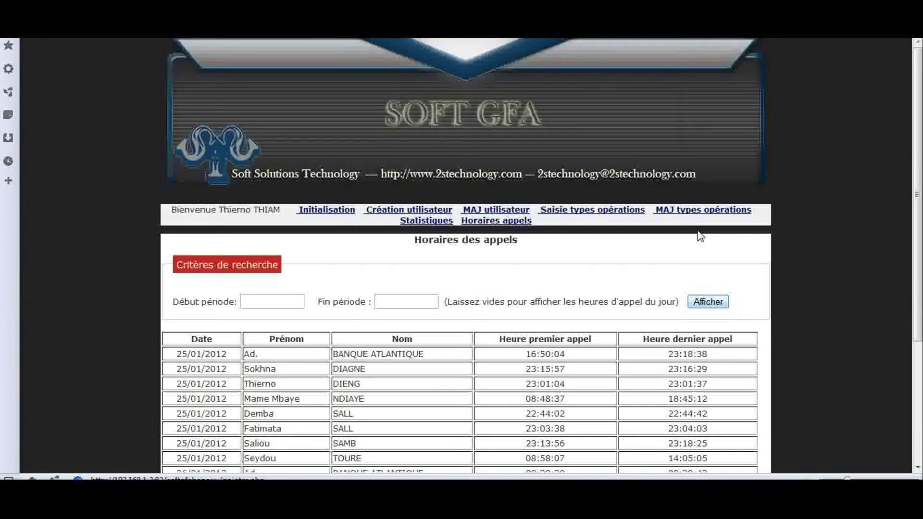
{"action": "scroll", "coordinate": [534, 302], "scroll_direction": "down", "scroll_amount": 3}
{"action": "scroll", "coordinate": [533, 305], "scroll_direction": "up", "scroll_amount": 3}
{"action": "left_click", "coordinate": [709, 304]}
{"action": "left_click", "coordinate": [709, 303]}
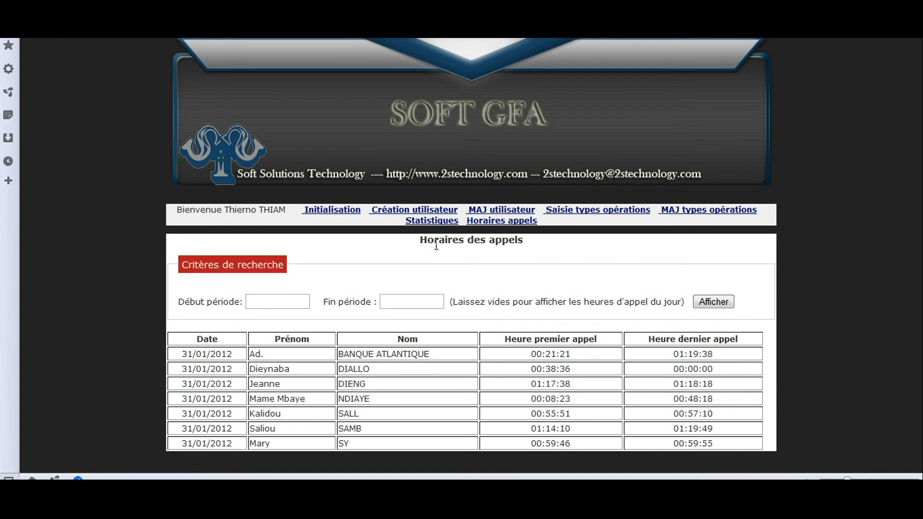
Show Statistiques with empty period fields, listing 31/01/2012 client counts per operation and agent.
{"action": "left_click", "coordinate": [432, 222]}
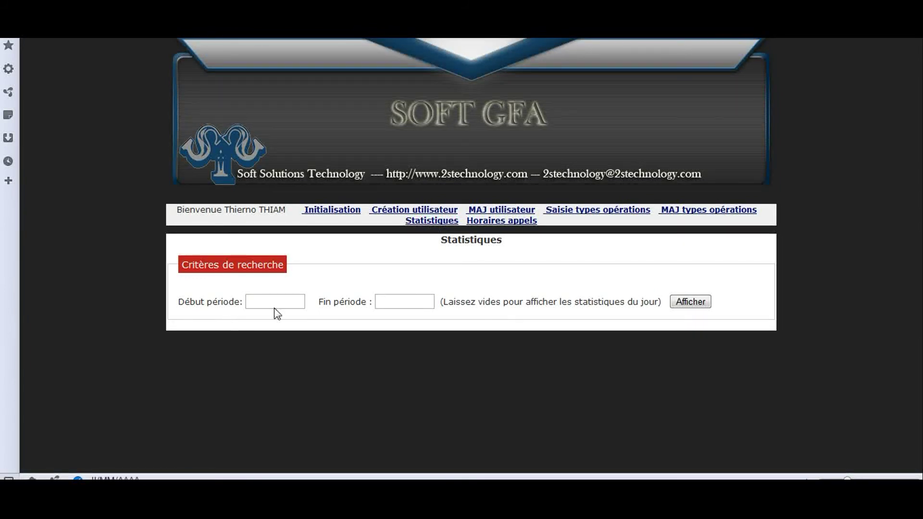
{"action": "left_click", "coordinate": [683, 301]}
{"action": "scroll", "coordinate": [682, 298], "scroll_direction": "down", "scroll_amount": 2}
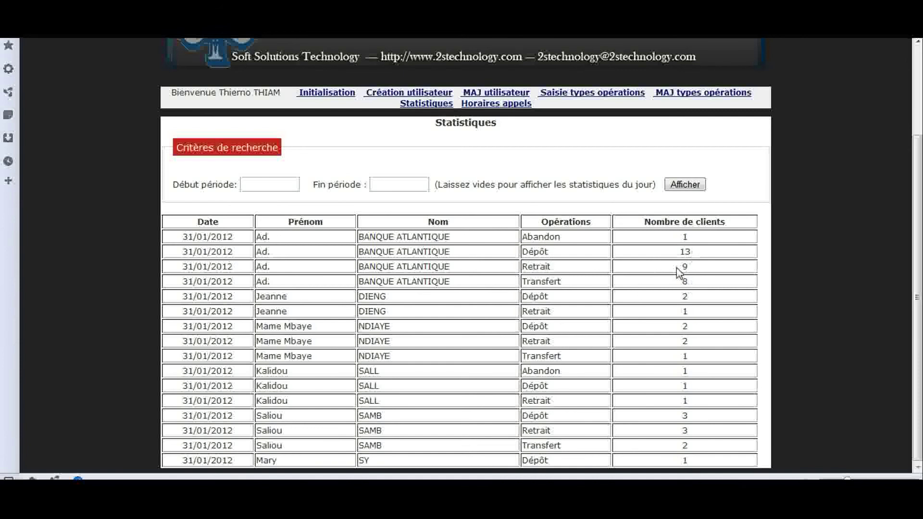
{"action": "scroll", "coordinate": [678, 346], "scroll_direction": "up", "scroll_amount": 3}
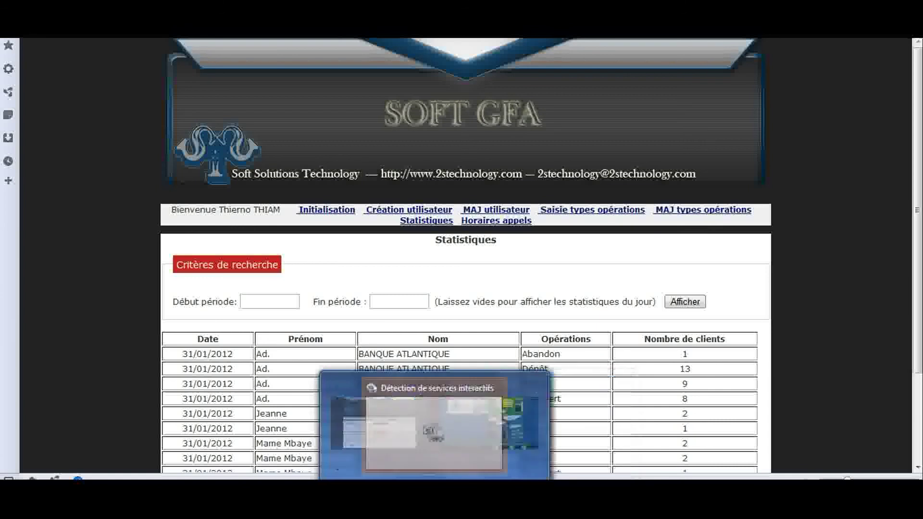
Bring up counter 6's Banque Atlantique queue display and quit it with the Q button.
{"action": "mouse_move", "coordinate": [396, 478]}
{"action": "mouse_move", "coordinate": [225, 478]}
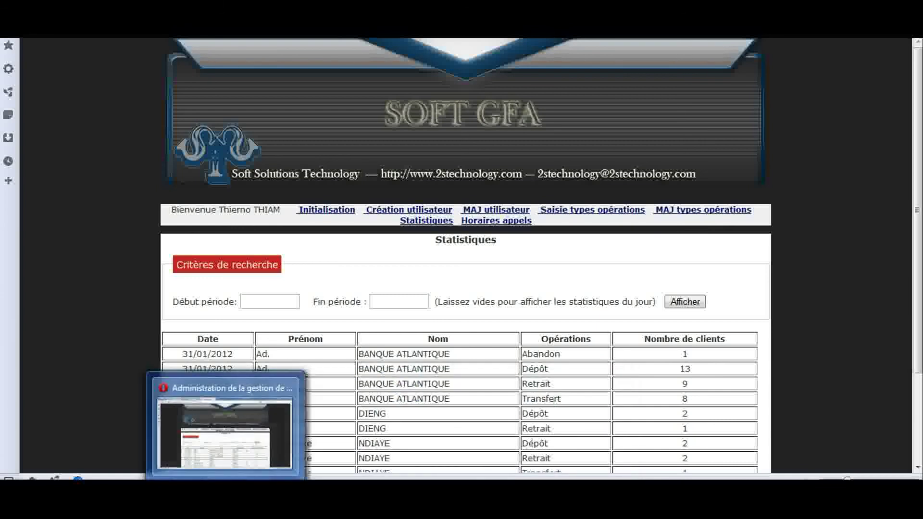
{"action": "left_click", "coordinate": [77, 478]}
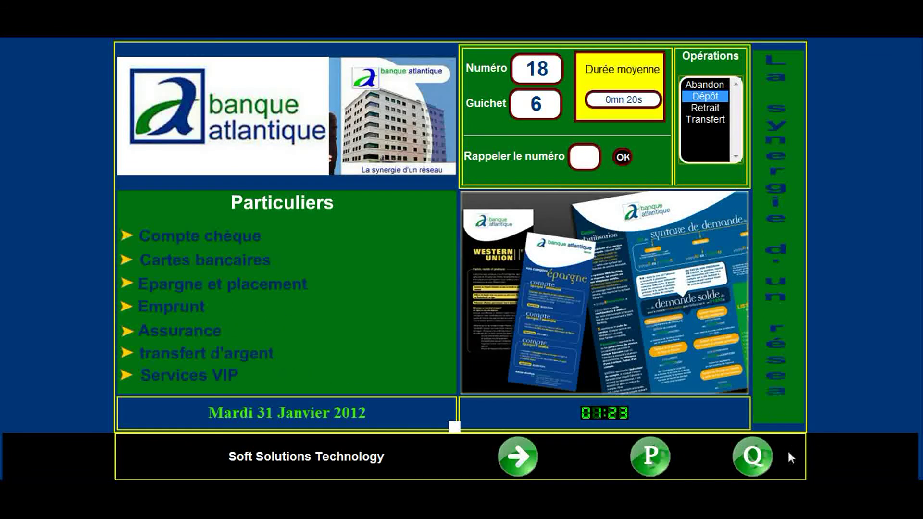
{"action": "left_click", "coordinate": [753, 457]}
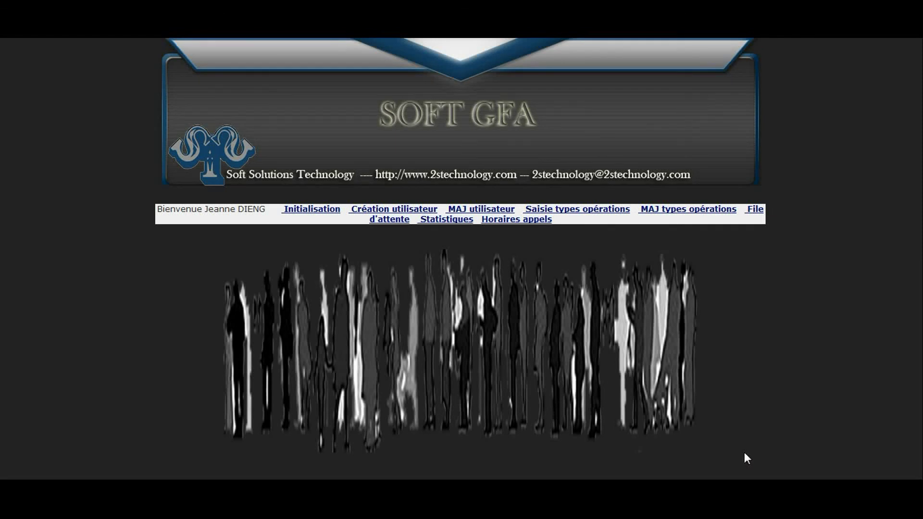
{"action": "mouse_move", "coordinate": [435, 499]}
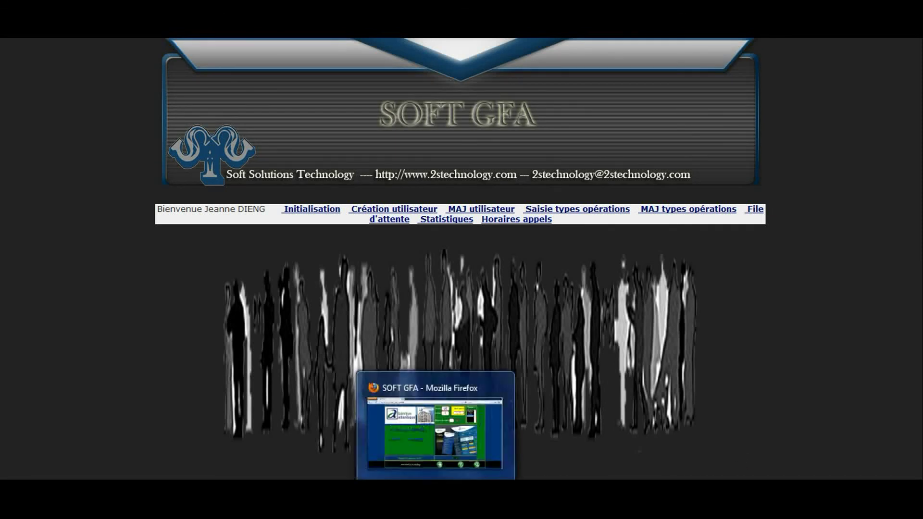